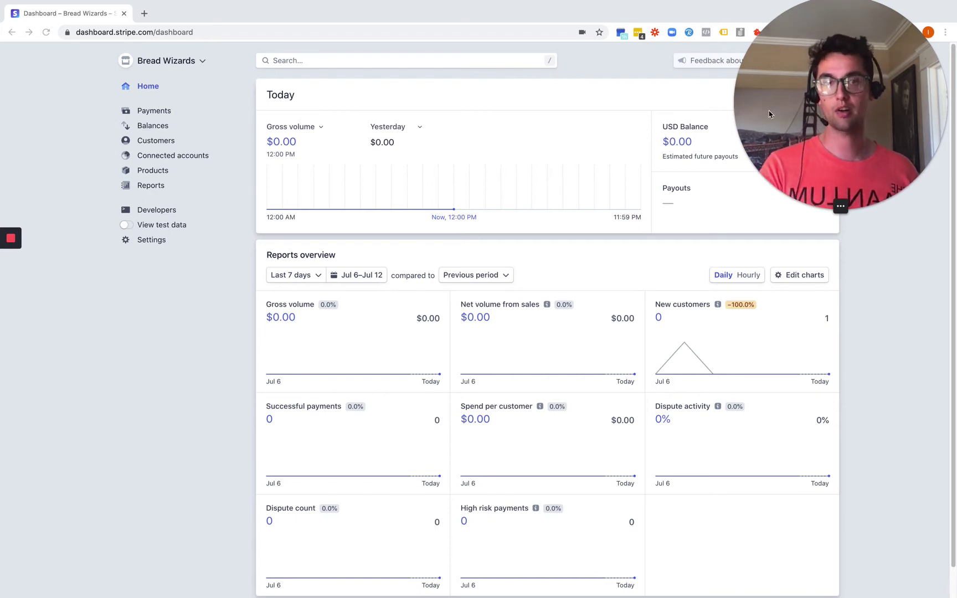
- Browse Payments, the USD balance and Customers, ending on the empty Subscriptions list
left_click_drag(847, 120, 848, 134)
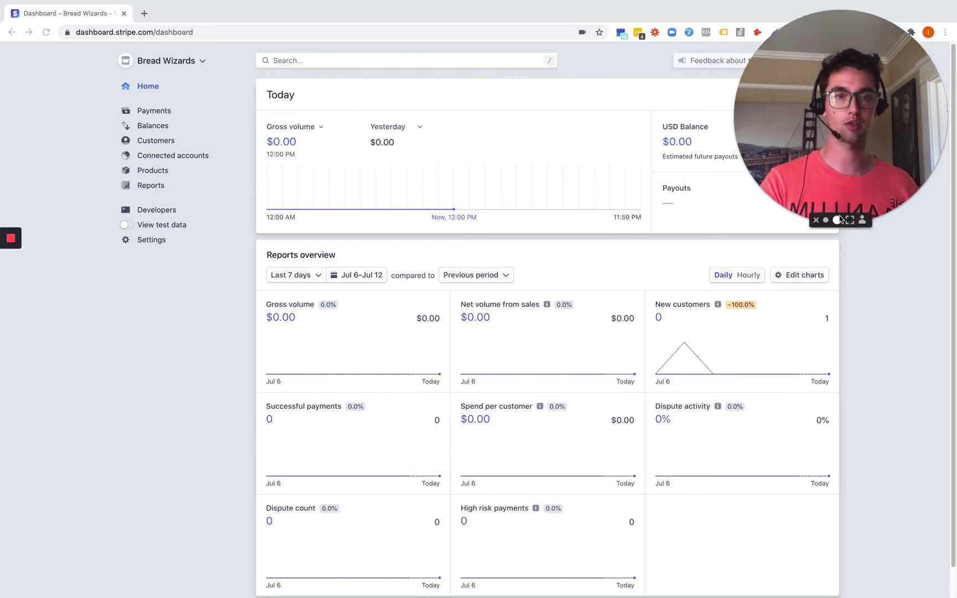
left_click(826, 221)
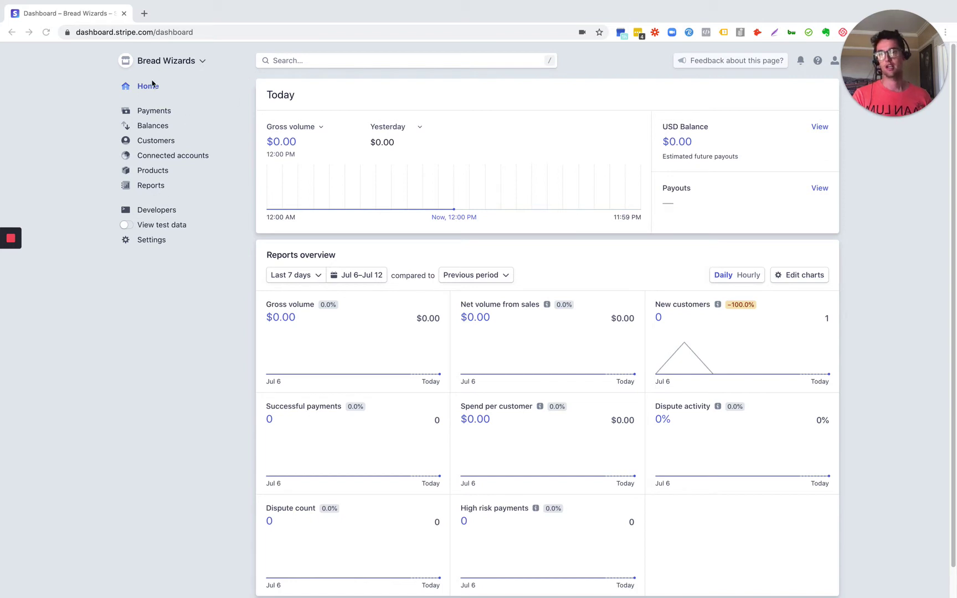
left_click(153, 113)
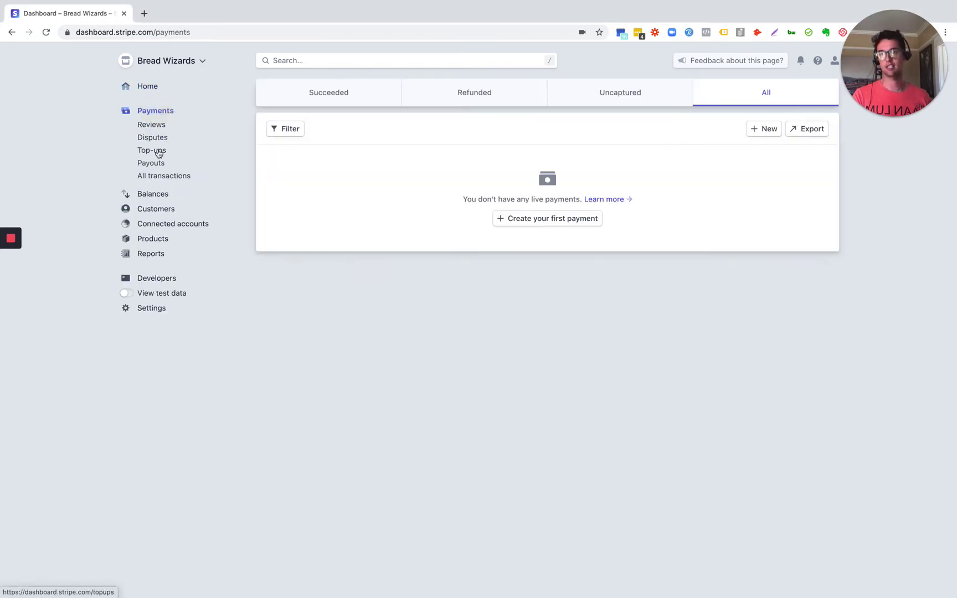
left_click(151, 195)
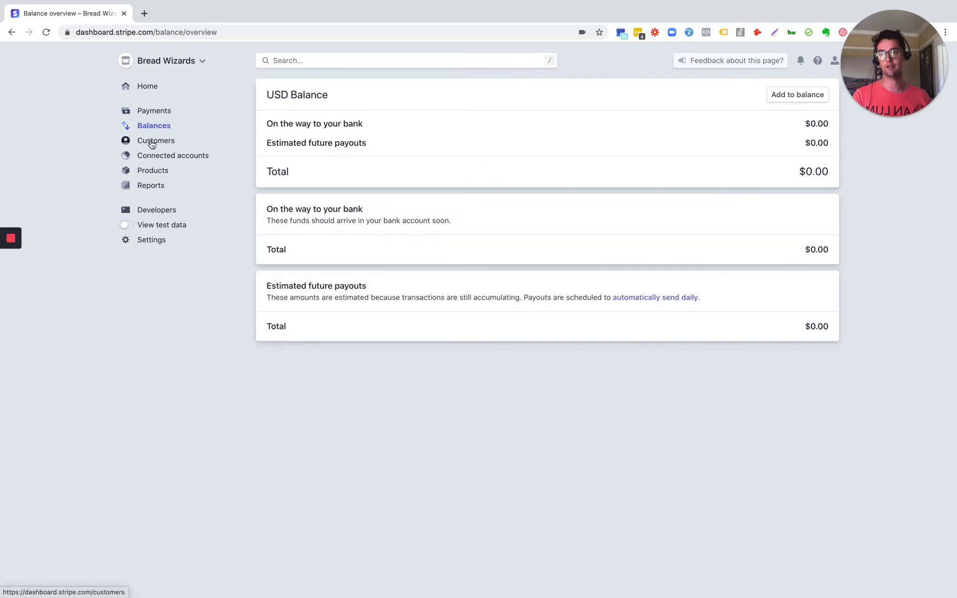
left_click(152, 143)
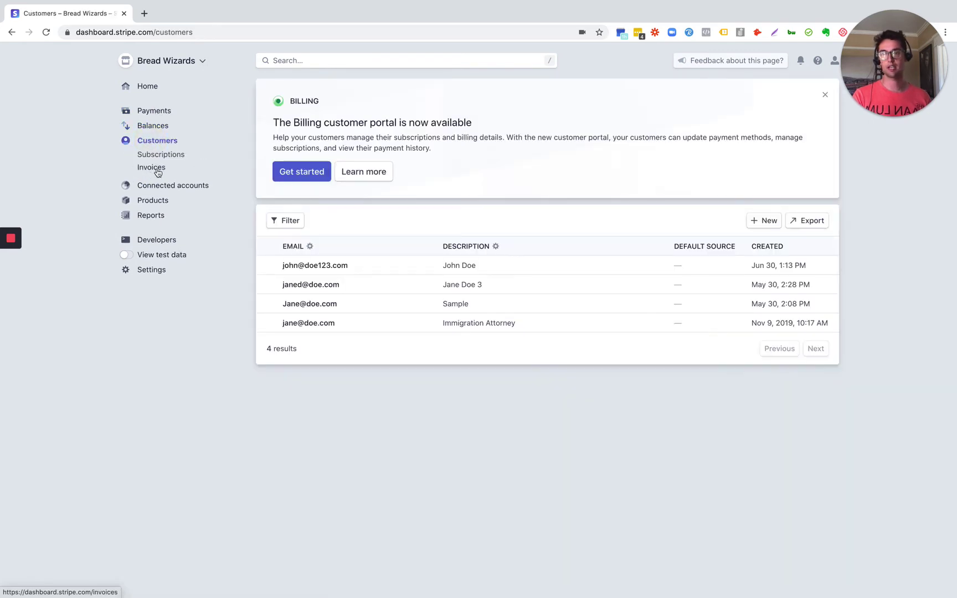
left_click(160, 158)
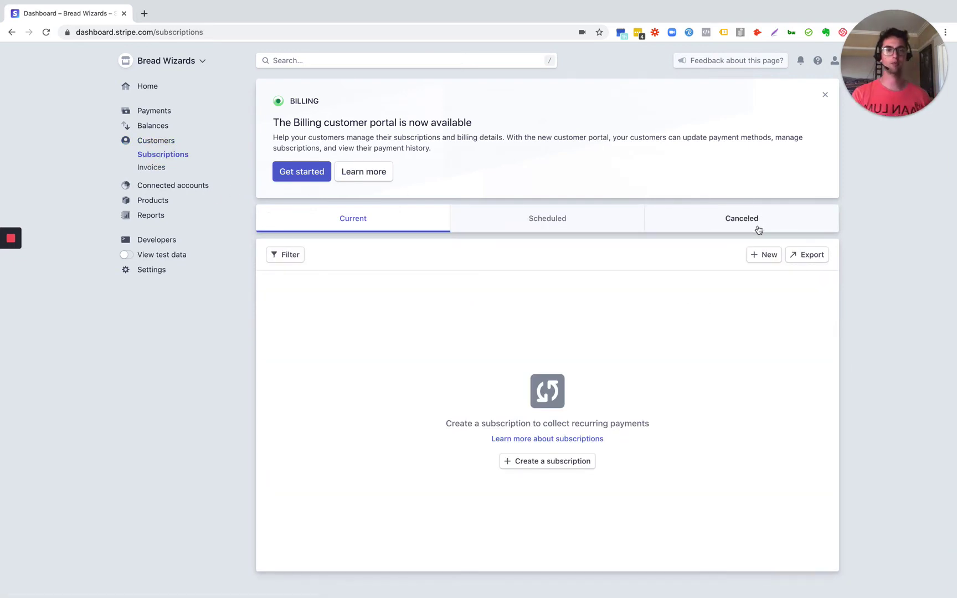
- Create a new subscription for the test customer on the $1,500.00/month Monthly Consulting price
left_click(761, 255)
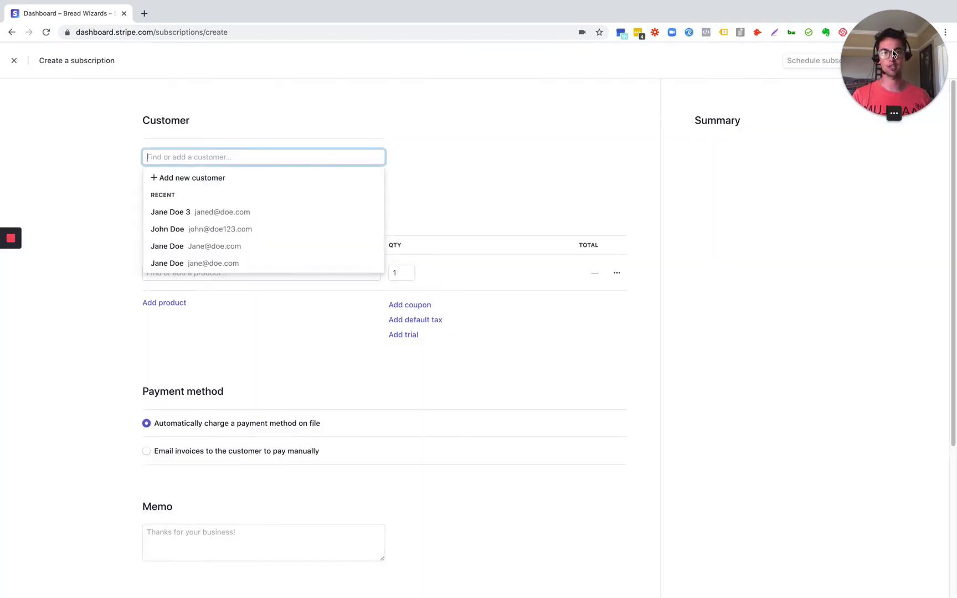
left_click_drag(893, 53, 893, 497)
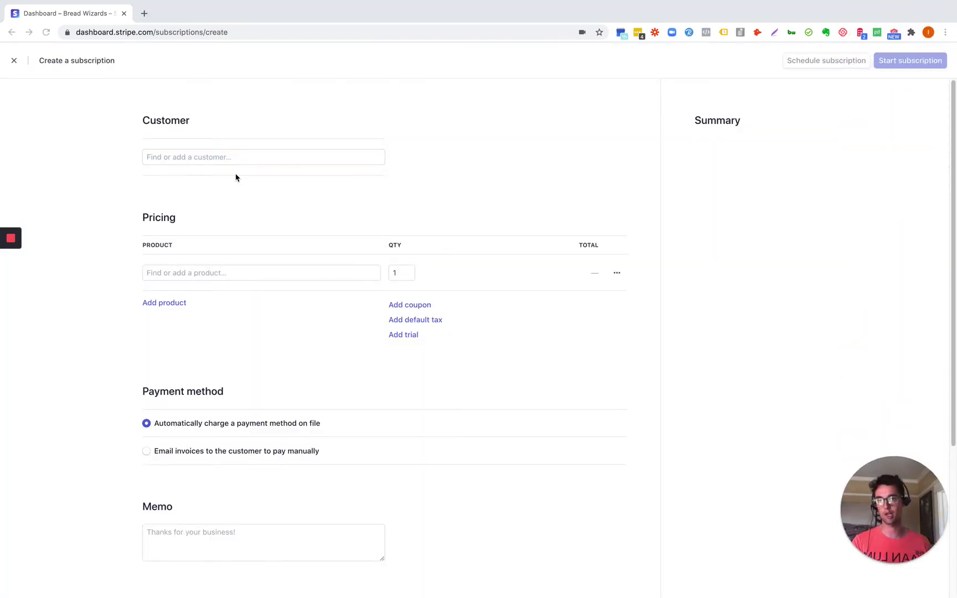
left_click(183, 155)
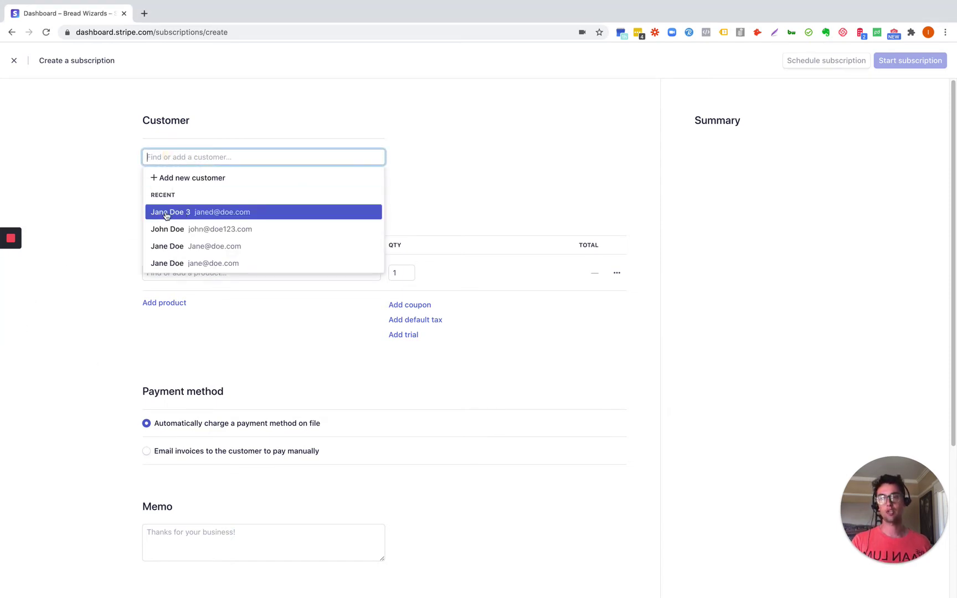
left_click(224, 216)
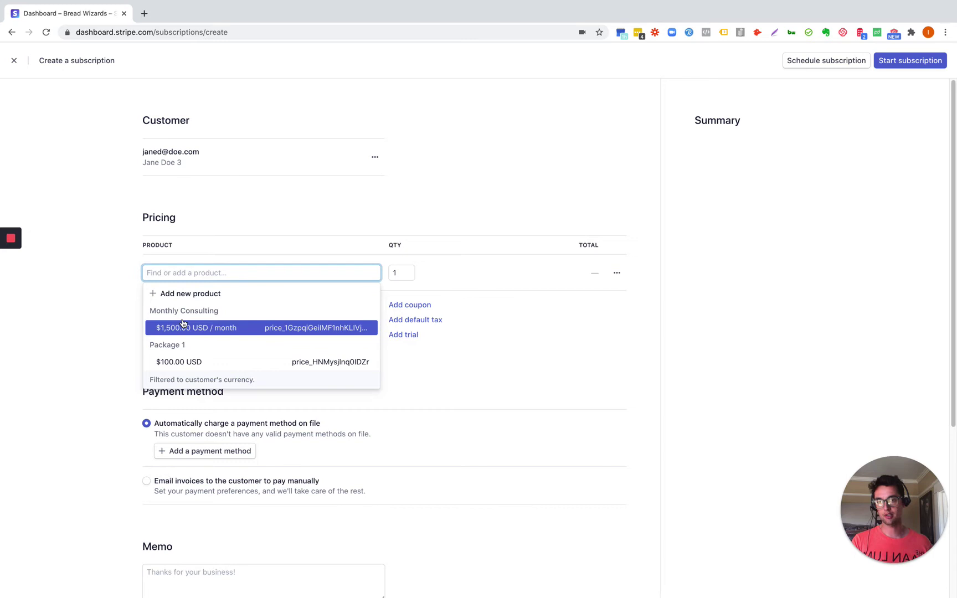
left_click(205, 330)
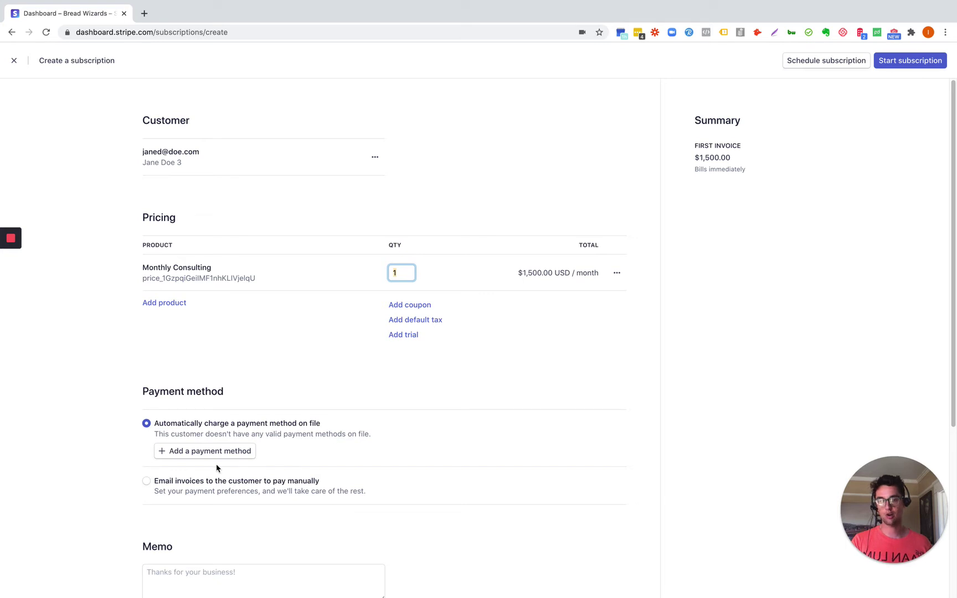
left_click_drag(894, 509, 893, 175)
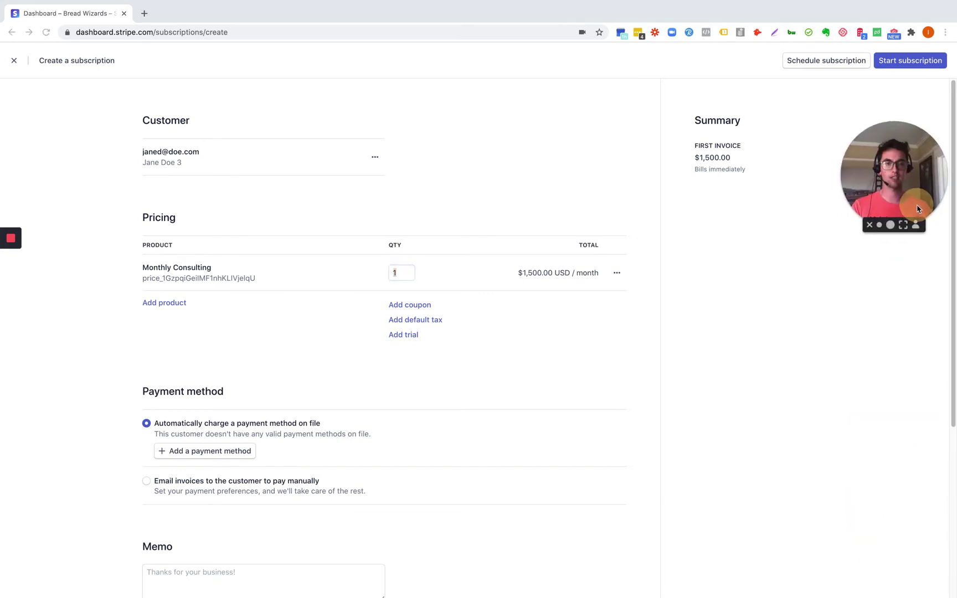
- Keep Automatically charge as the payment method and bring up the blank new-card form
left_click(147, 485)
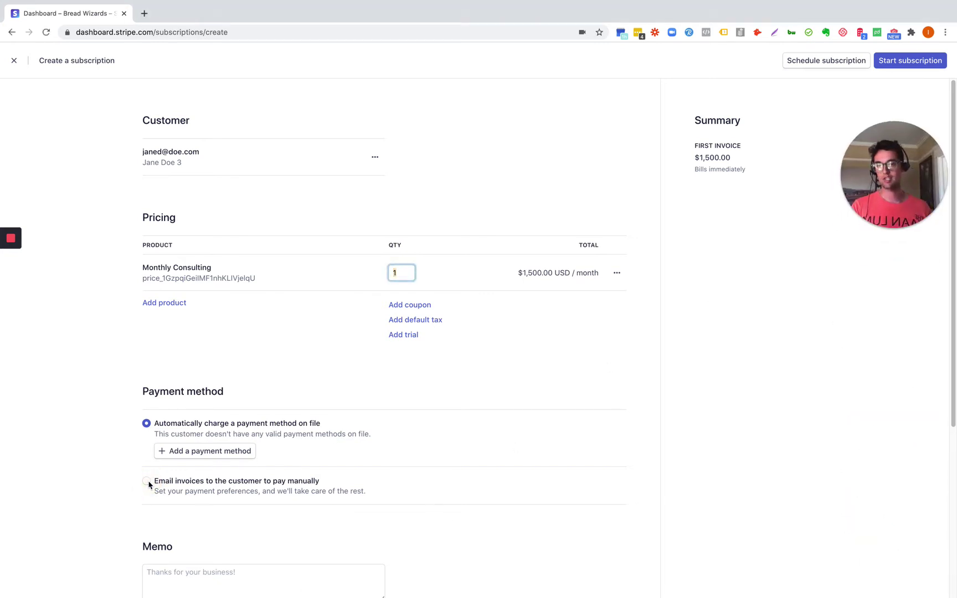
left_click(147, 483)
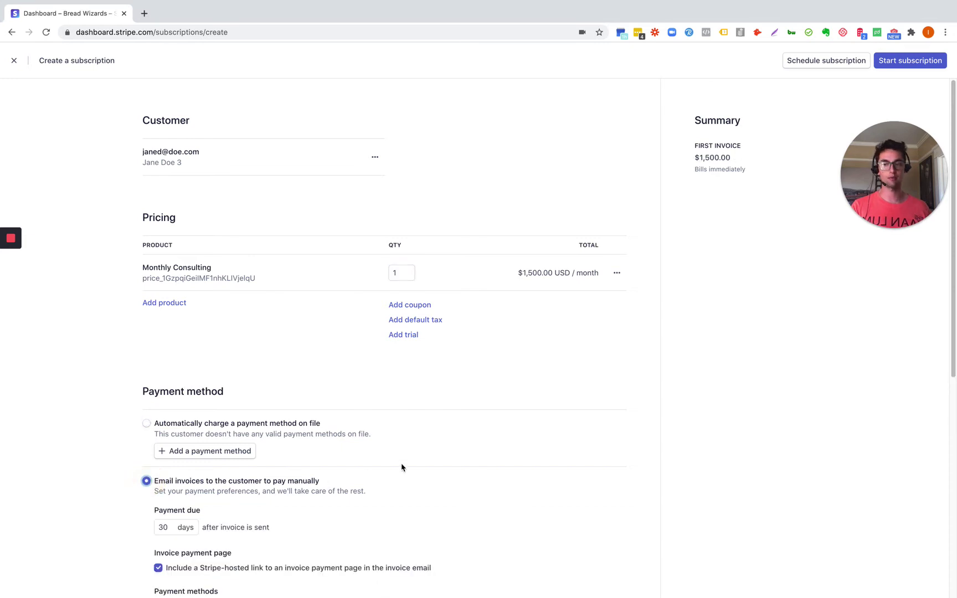
scroll(402, 467, "down", 1)
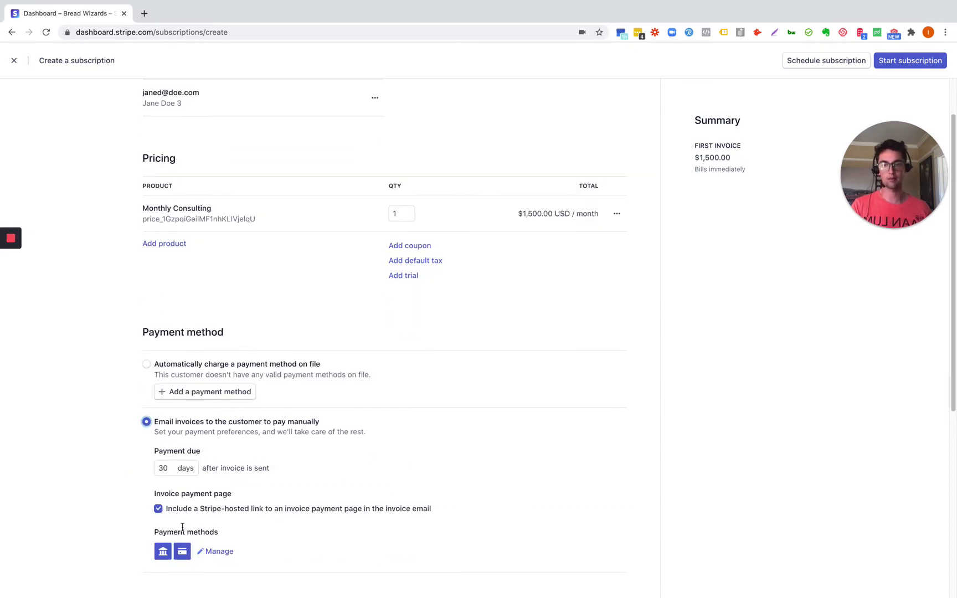
left_click(146, 365)
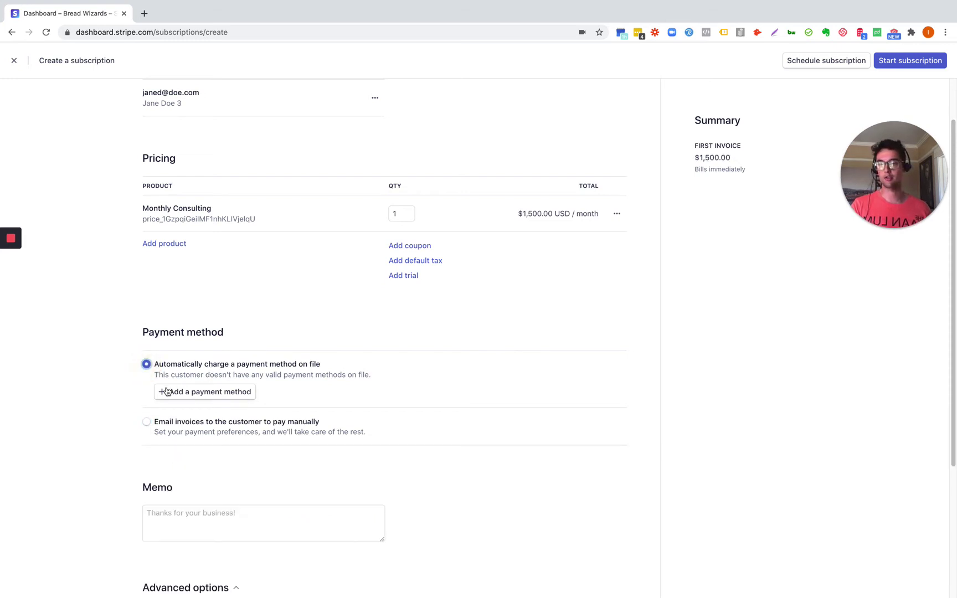
left_click(186, 396)
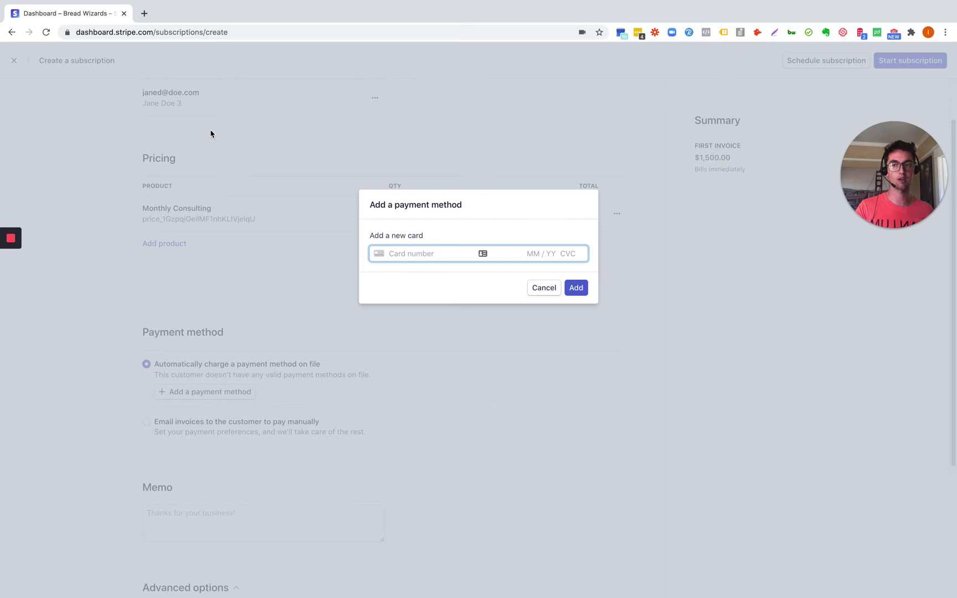
- Cancel the card form and try starting the subscription, which fails for a missing chargeable source
left_click(545, 288)
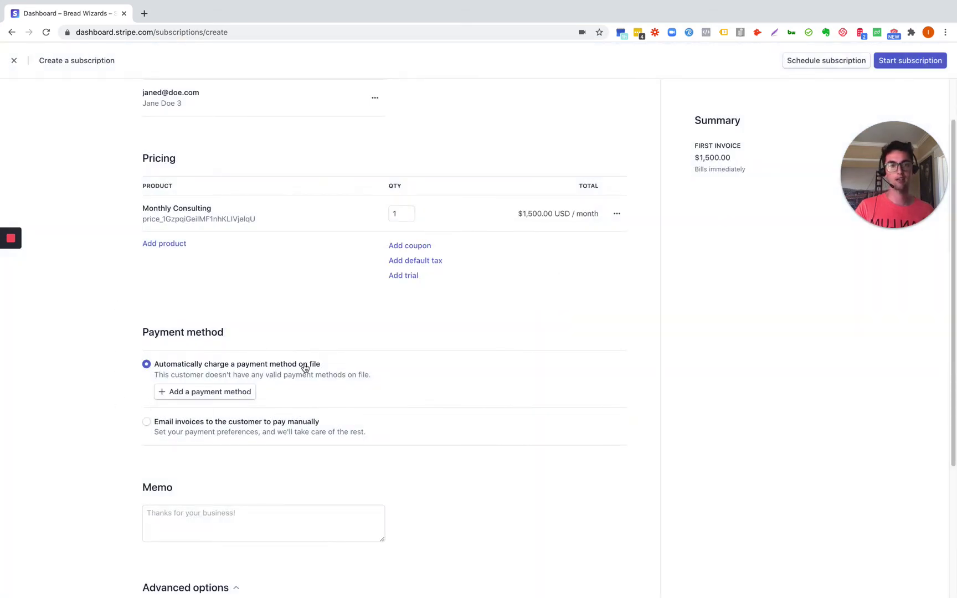
left_click(906, 64)
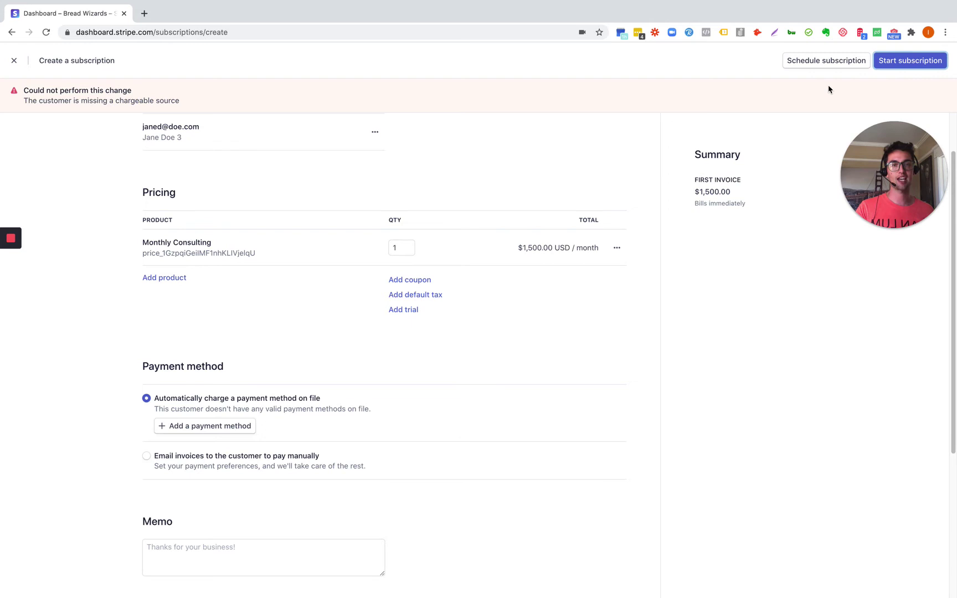
- Schedule the subscription to start on the custom date Jul 15, 2020 at 12:00 AM PDT
left_click(807, 62)
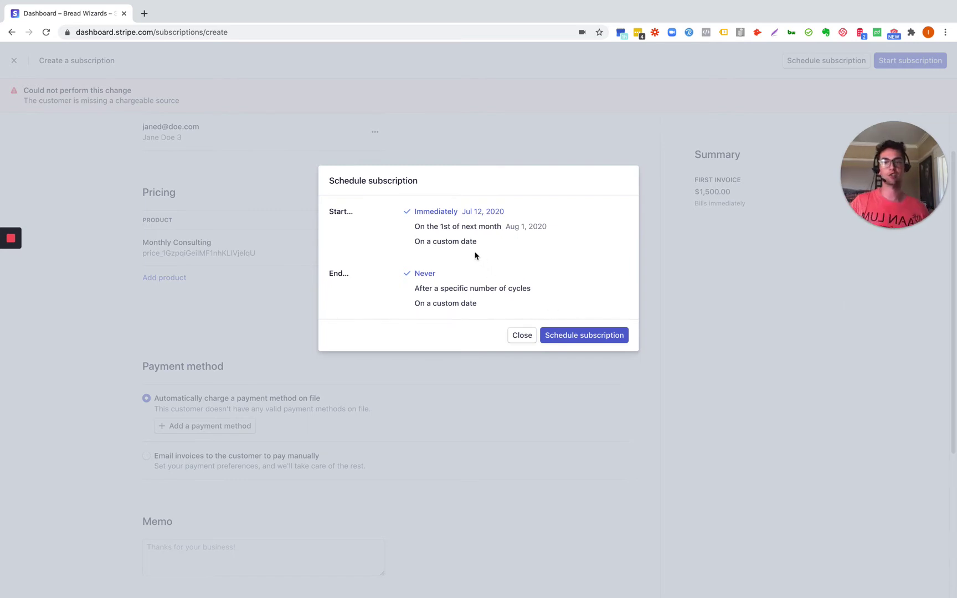
left_click(475, 231)
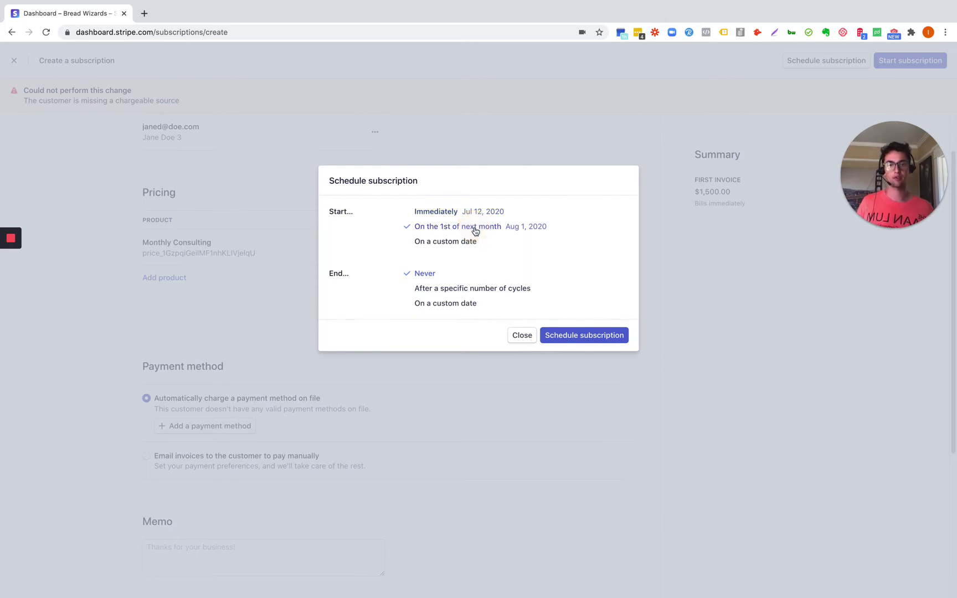
left_click(443, 242)
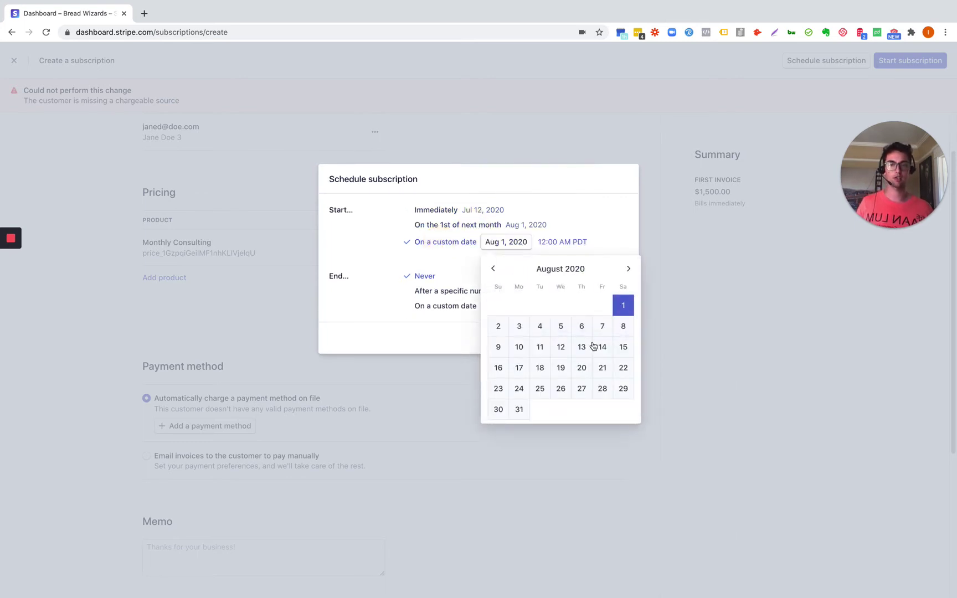
left_click(493, 268)
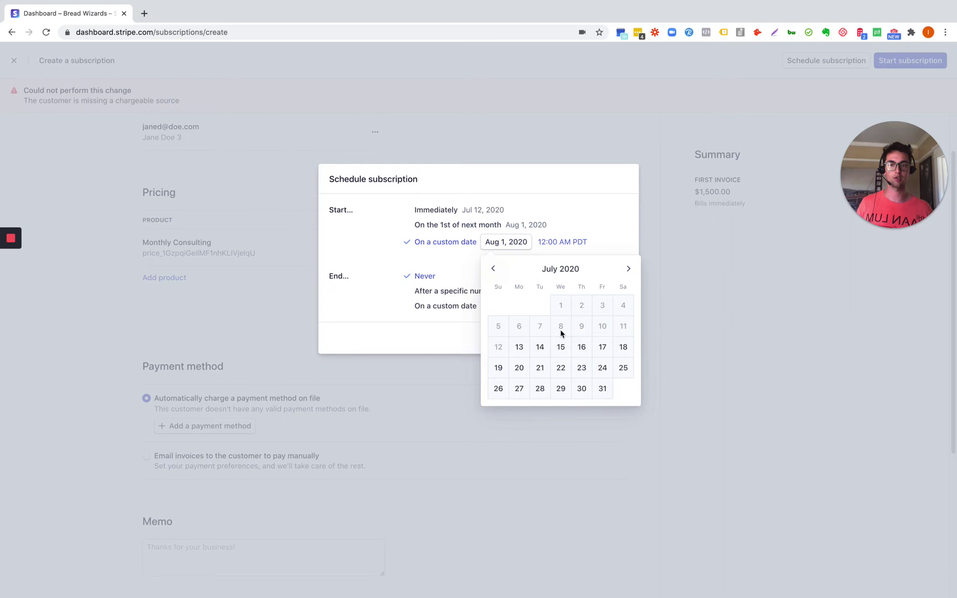
left_click(559, 348)
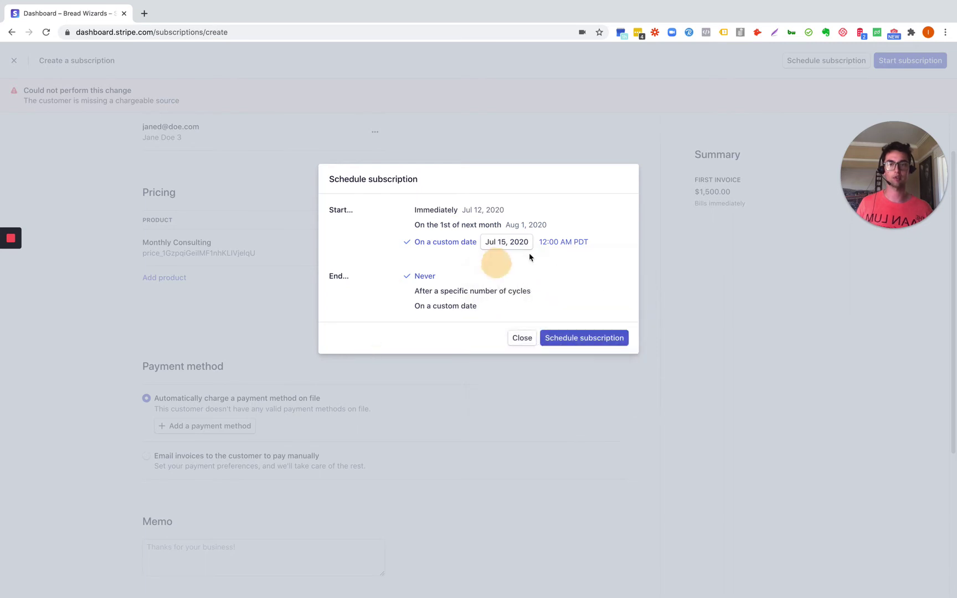
left_click(565, 246)
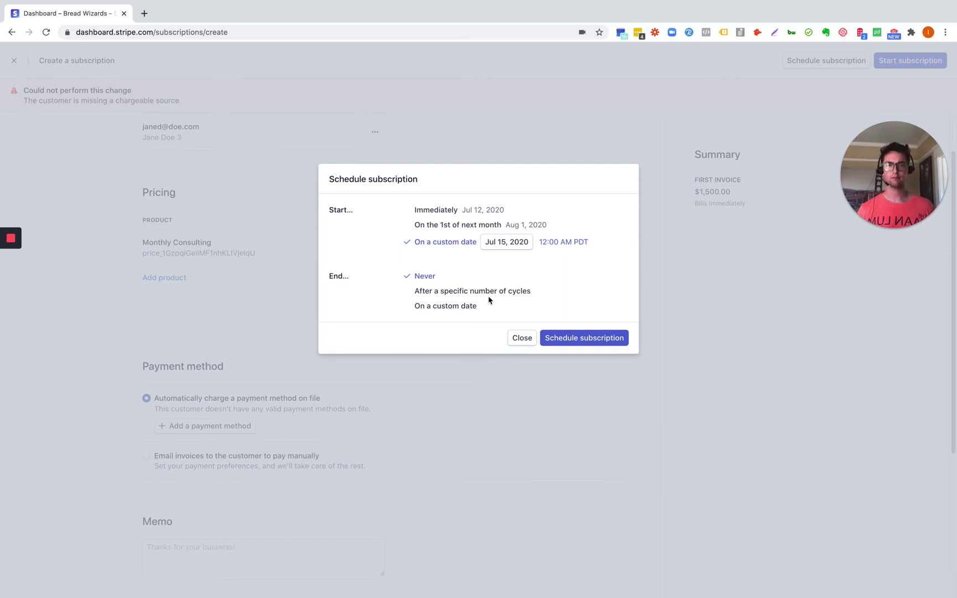
- End the subscription after 5 billing cycles and apply the schedule, so the first invoice bills Jul 15
left_click(457, 308)
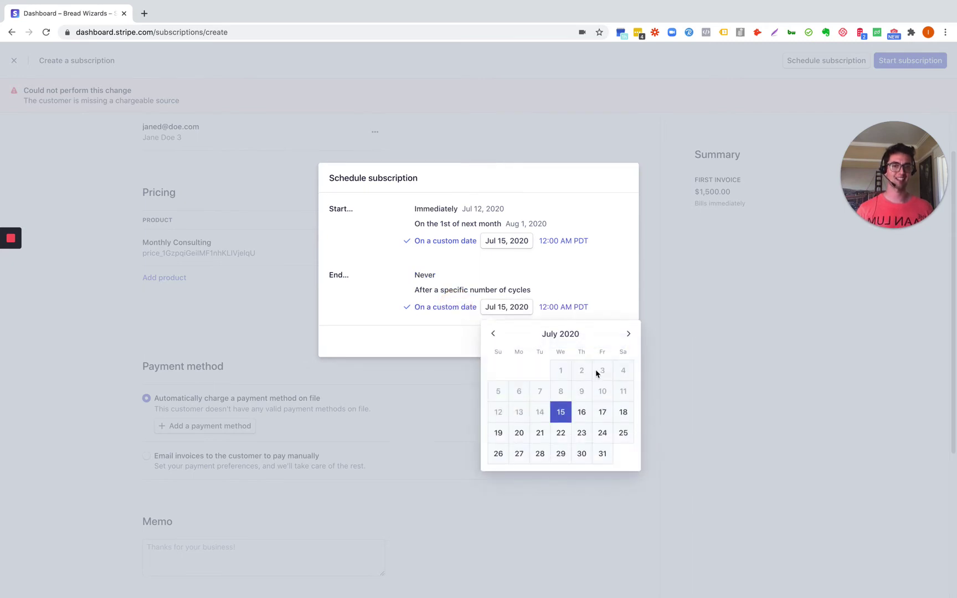
left_click(460, 296)
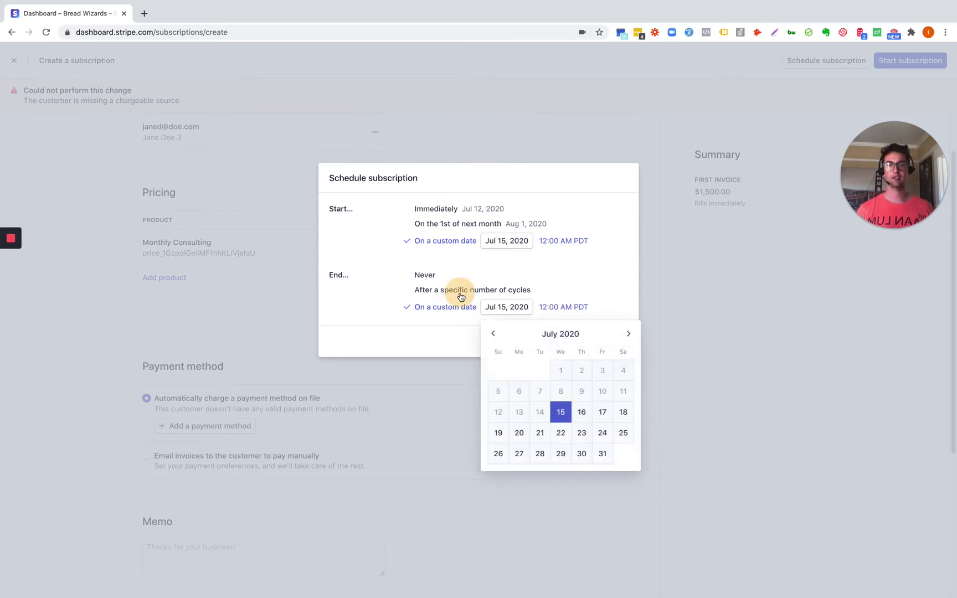
left_click(427, 294)
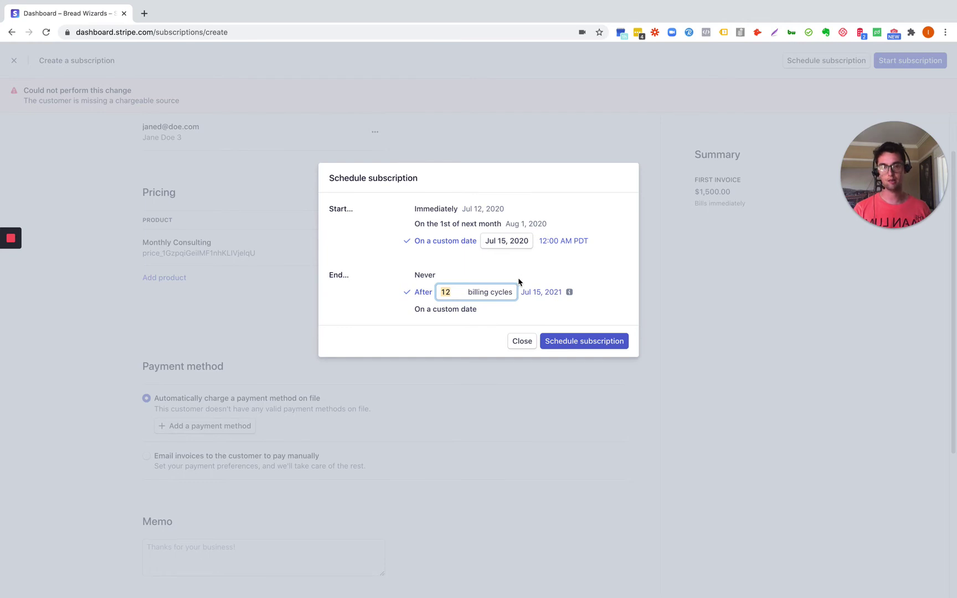
type("5")
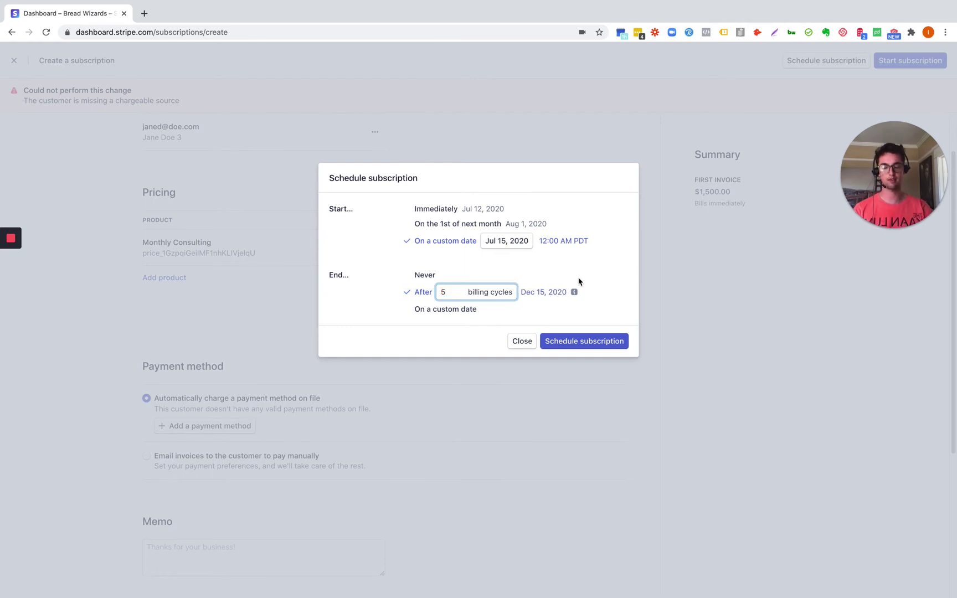
left_click(576, 340)
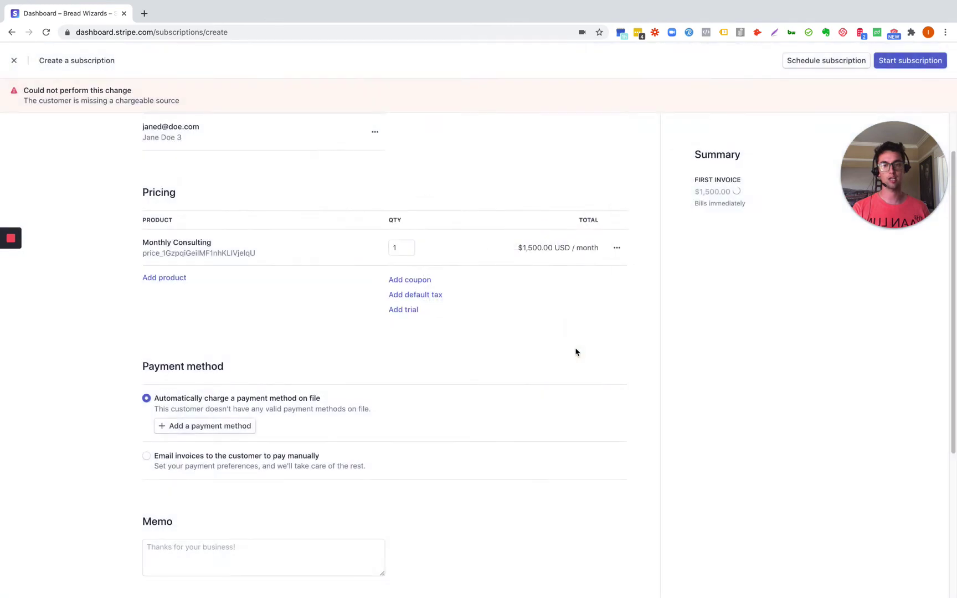
left_click(799, 62)
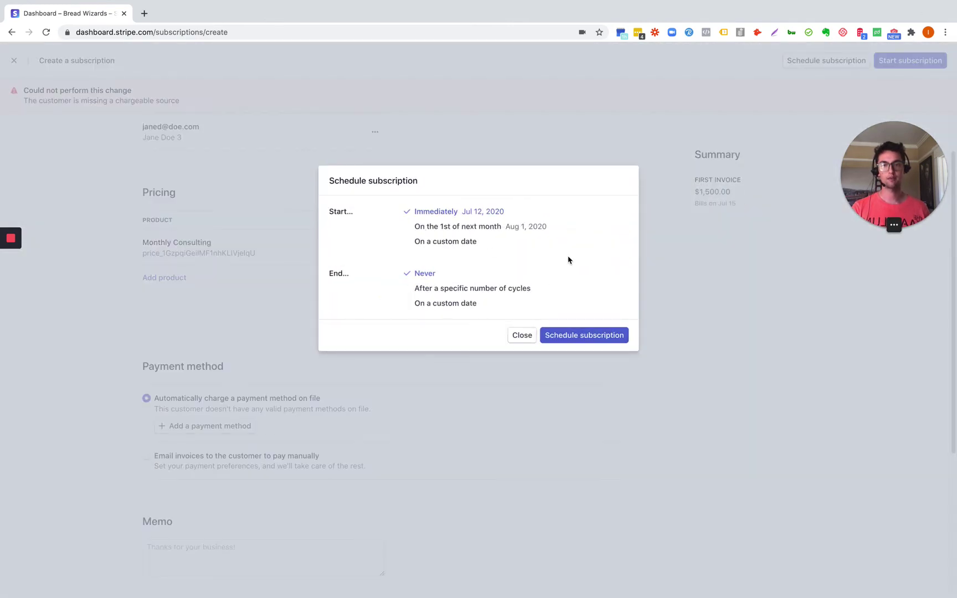
left_click(520, 336)
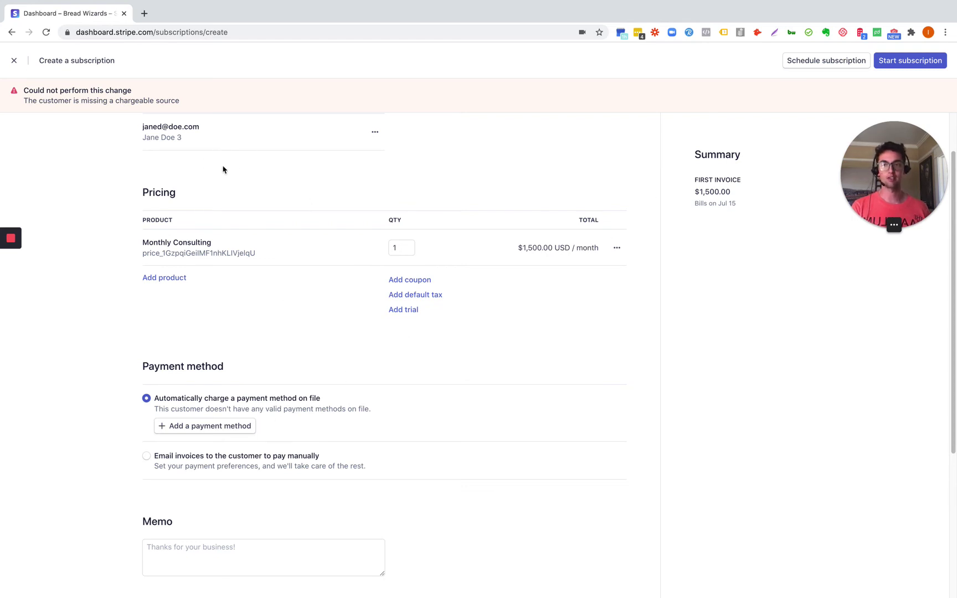
left_click(372, 135)
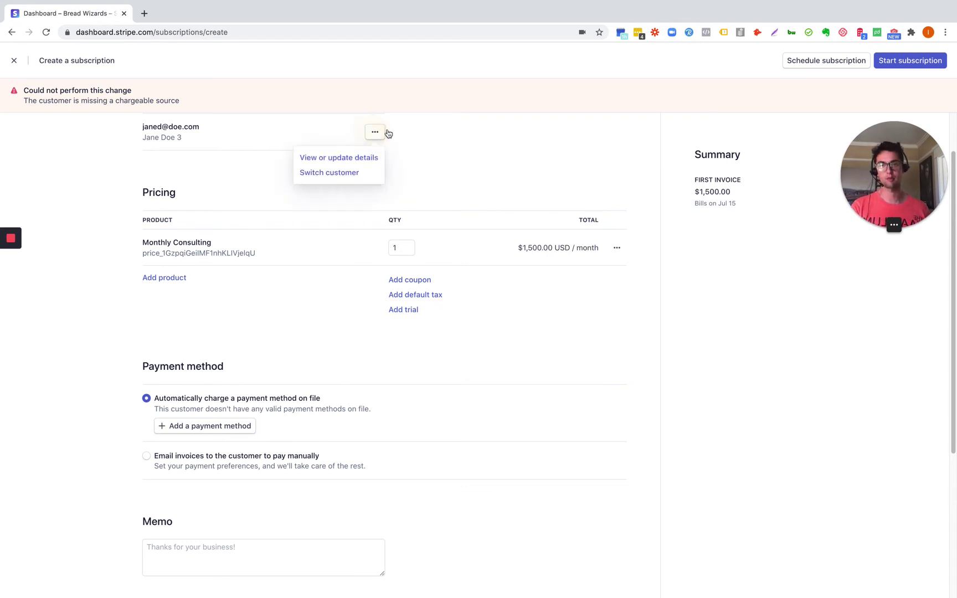
left_click(521, 128)
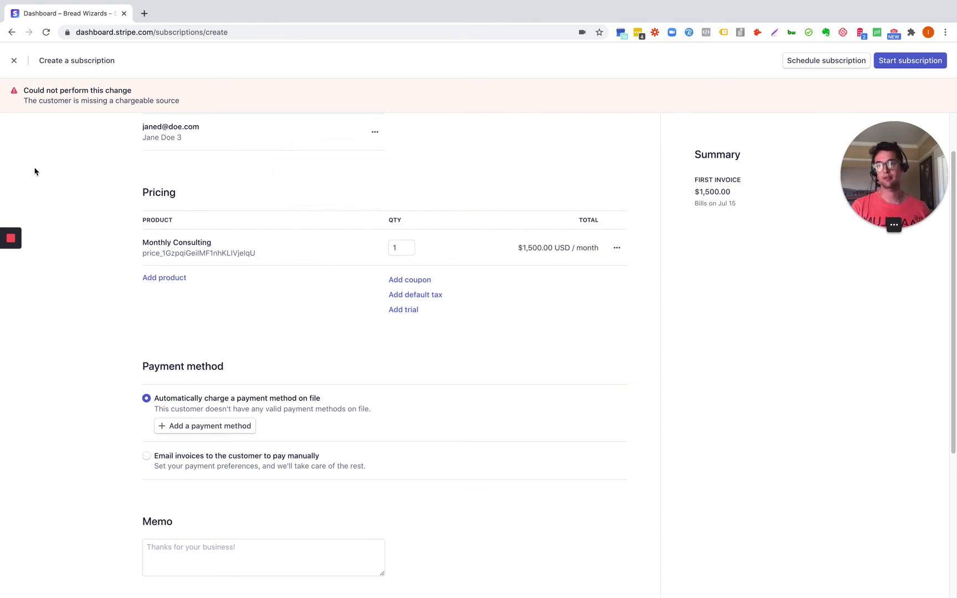
- Abandon the subscription draft and go to the Products list
left_click(13, 60)
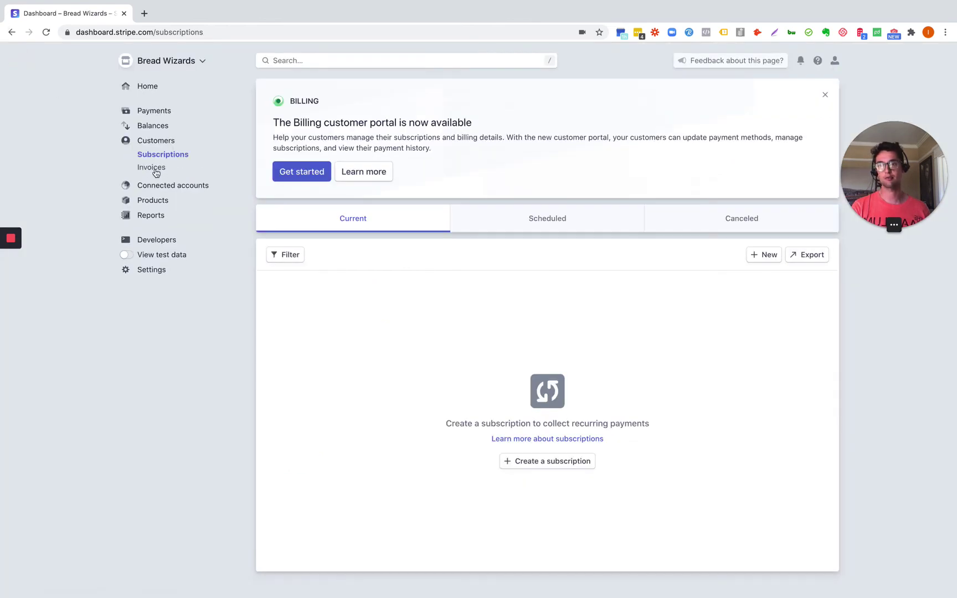
left_click(156, 171)
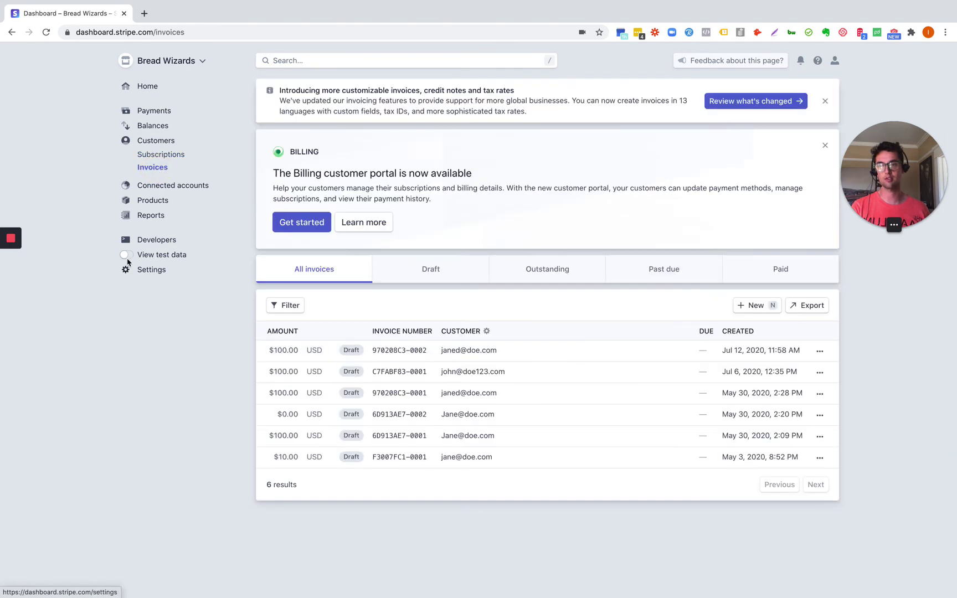
left_click(150, 200)
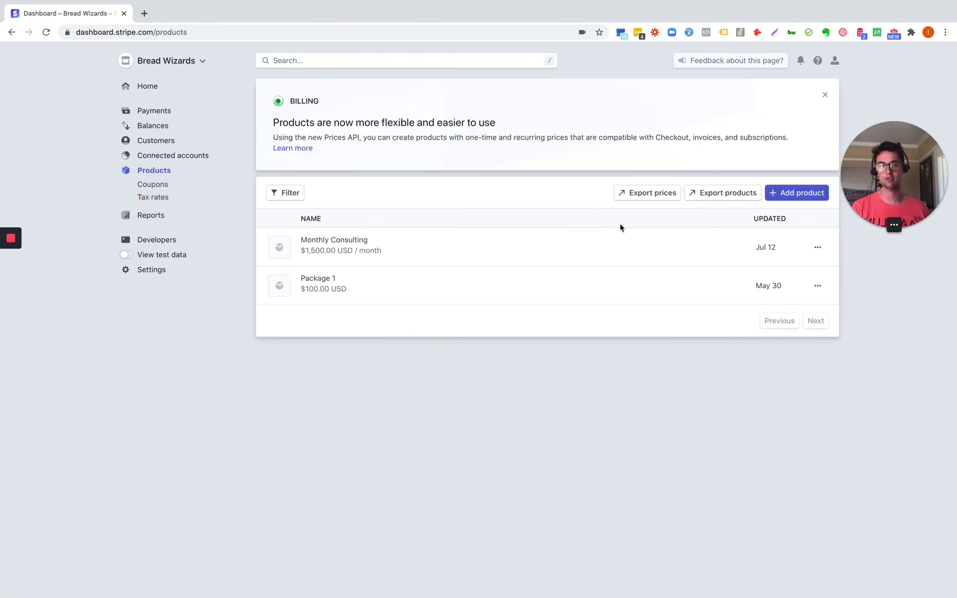
- Start a new product named 'Automation Package' with the Standard pricing model
left_click(807, 198)
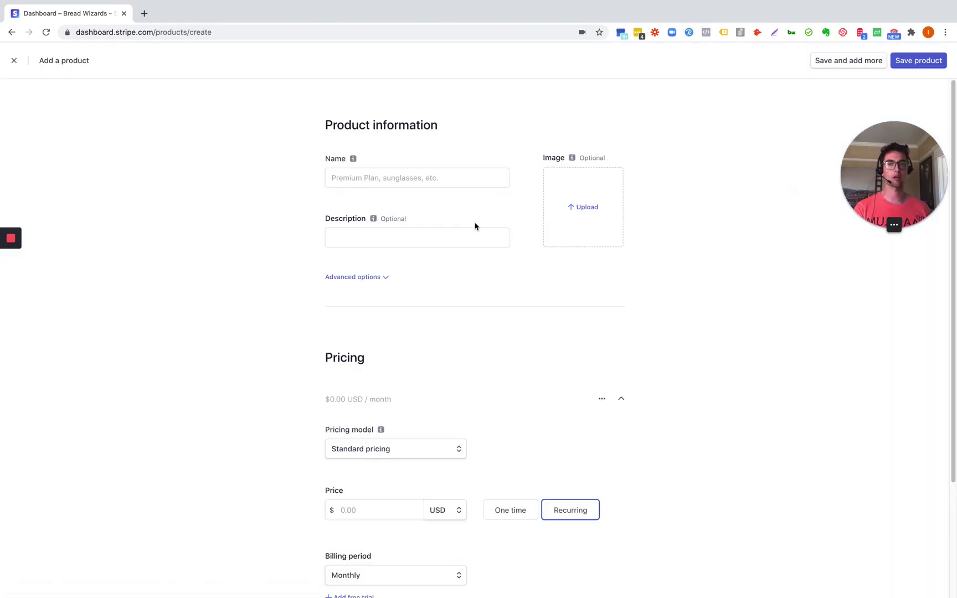
left_click(426, 180)
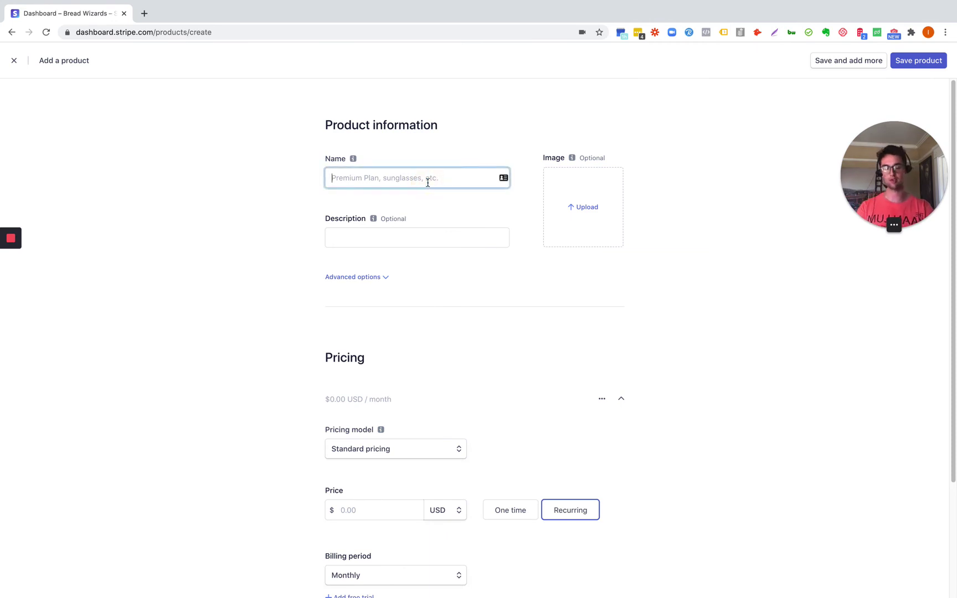
type("Automation Package")
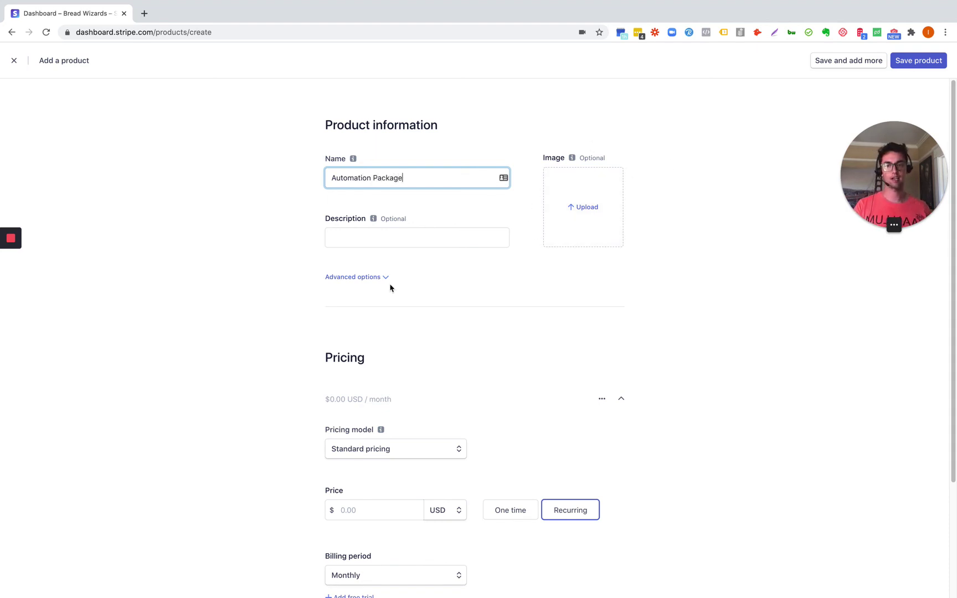
scroll(388, 377, "down", 3)
left_click(403, 385)
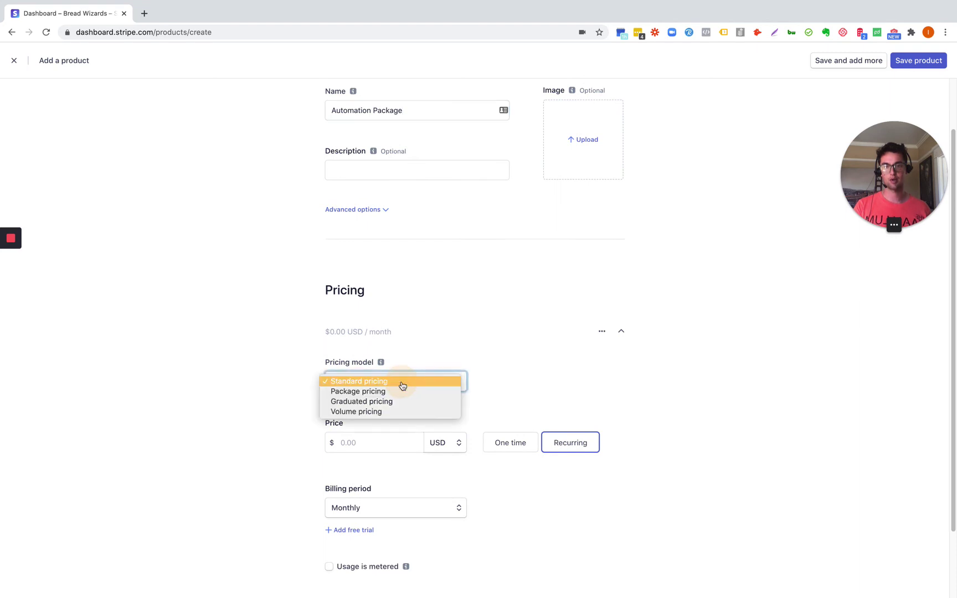
left_click(402, 382)
scroll(401, 384, "down", 2)
- Enter a price of 2500 USD, keeping Recurring billing with a Monthly period
left_click(374, 396)
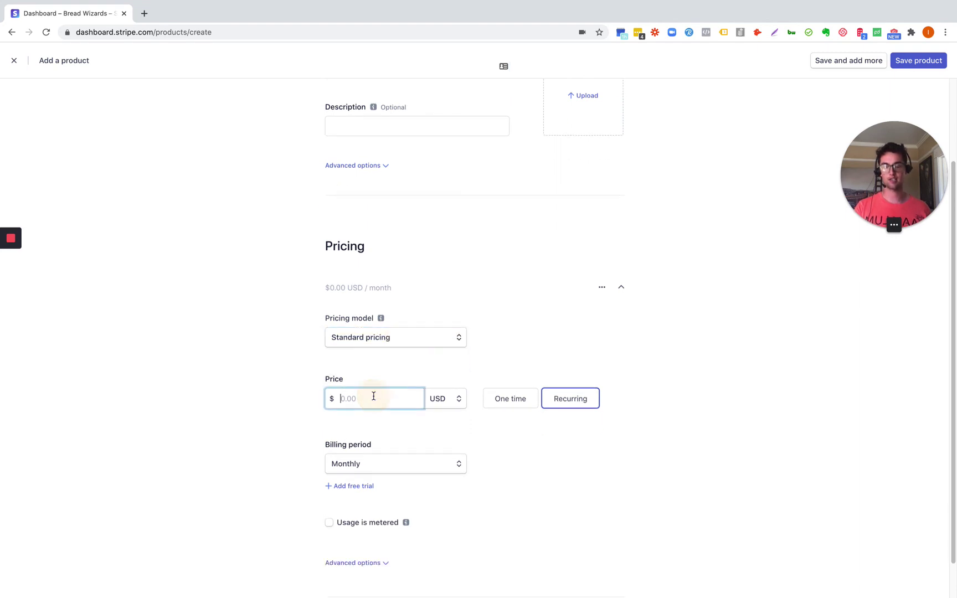
type("2500")
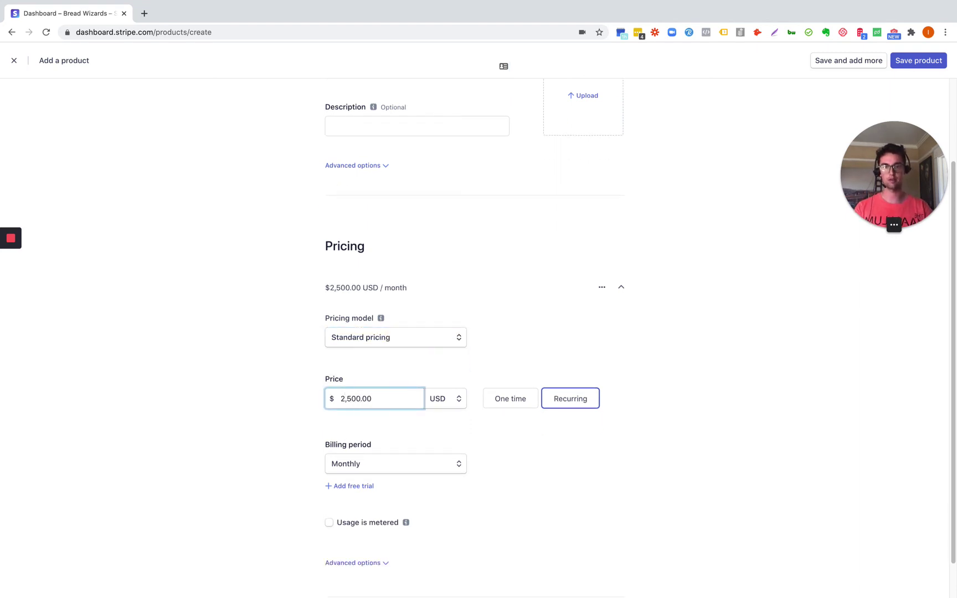
left_click(559, 464)
left_click(437, 470)
left_click(434, 469)
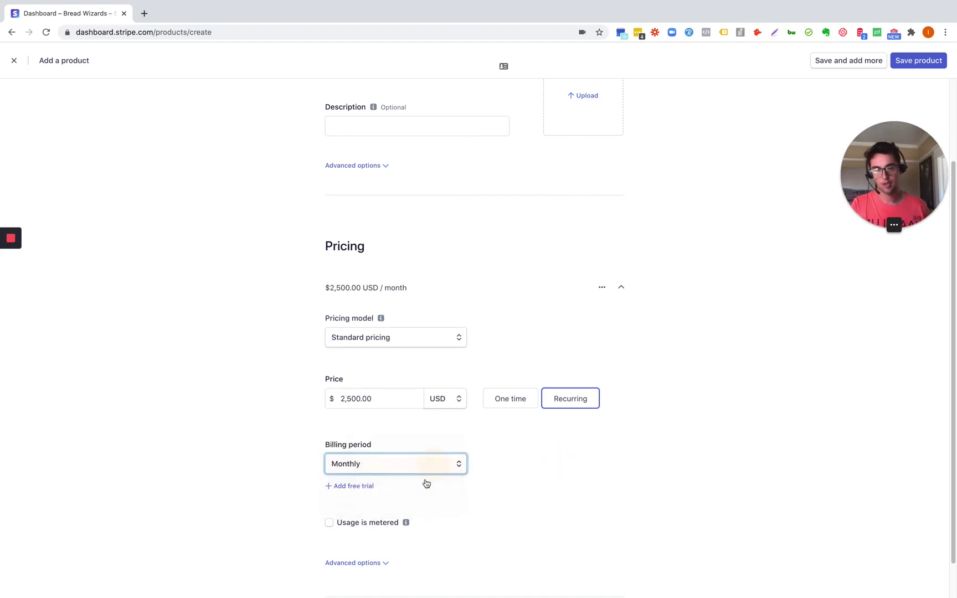
scroll(401, 536, "down", 1)
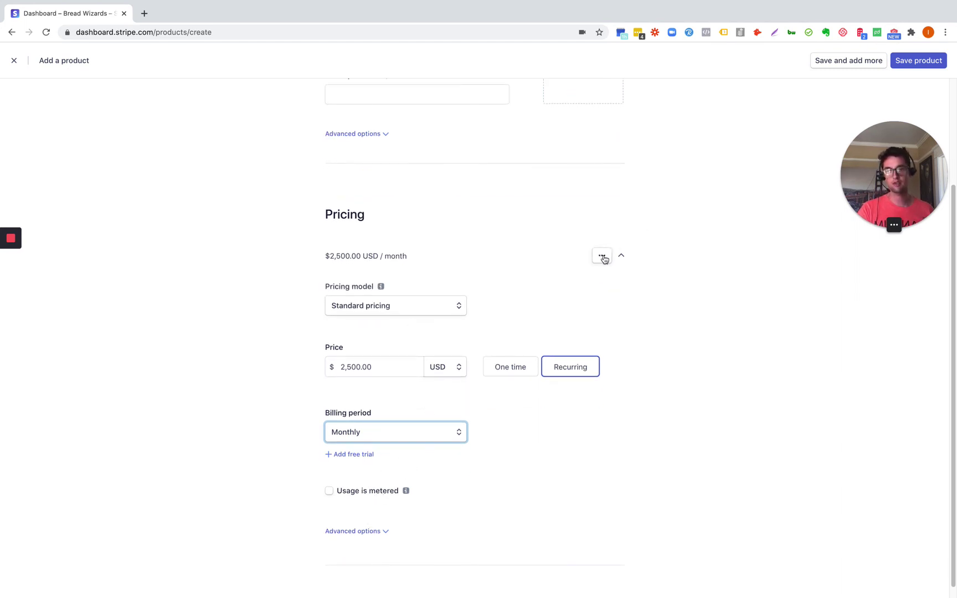
- Review the price actions and the product and price advanced options, leaving monthly billing unchanged
left_click(603, 258)
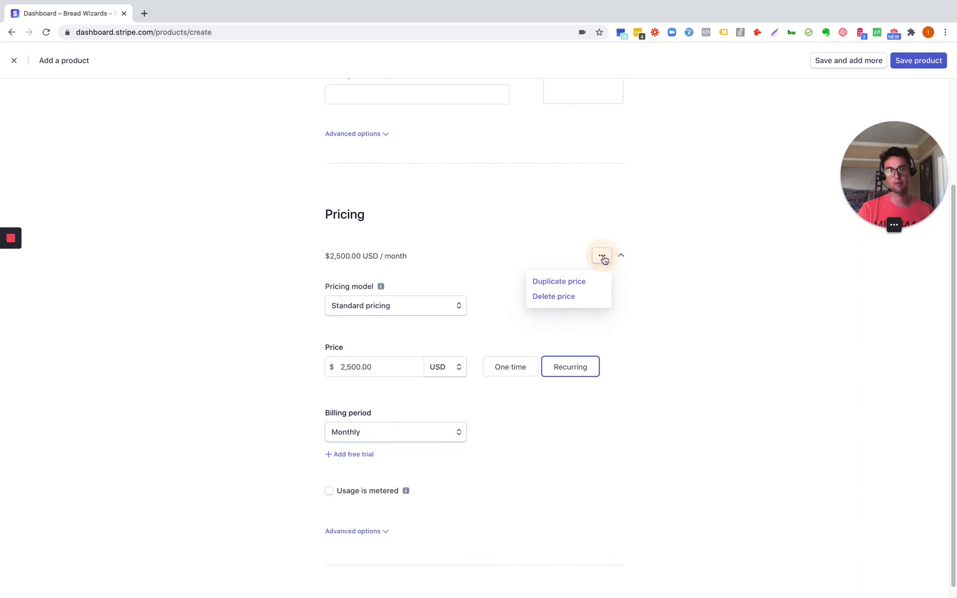
left_click(680, 298)
scroll(464, 216, "up", 5)
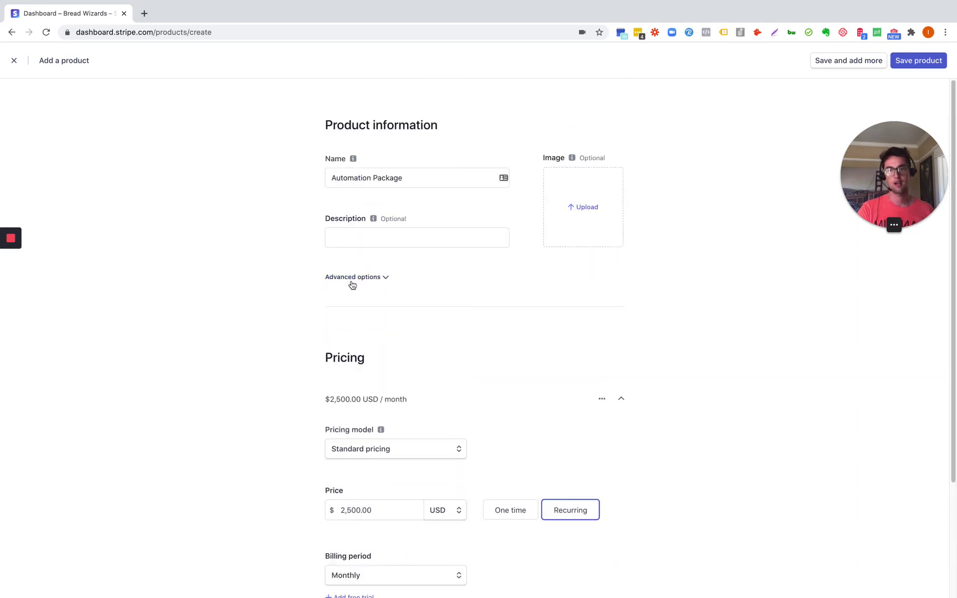
left_click(370, 280)
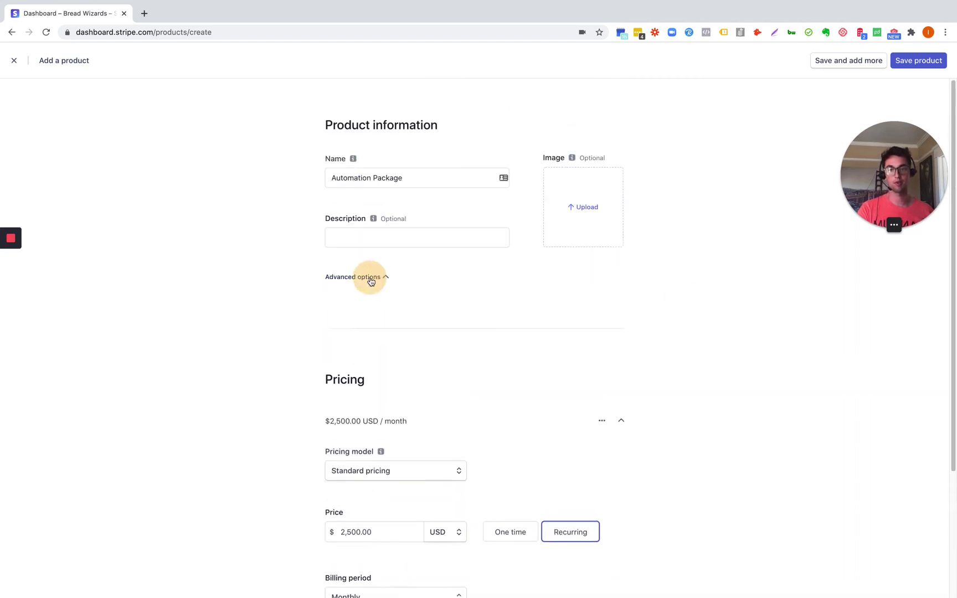
left_click(370, 280)
scroll(618, 274, "down", 5)
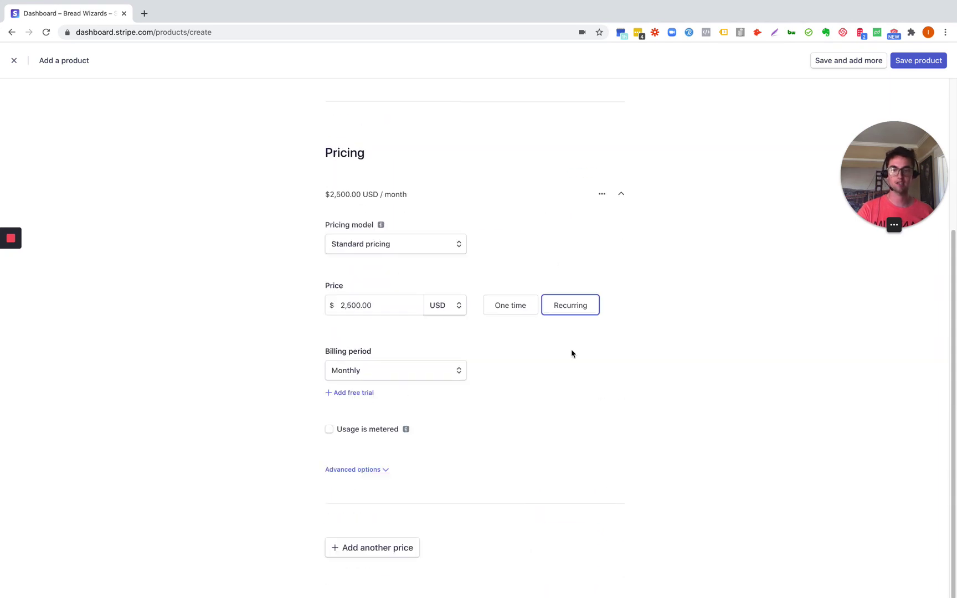
left_click(353, 469)
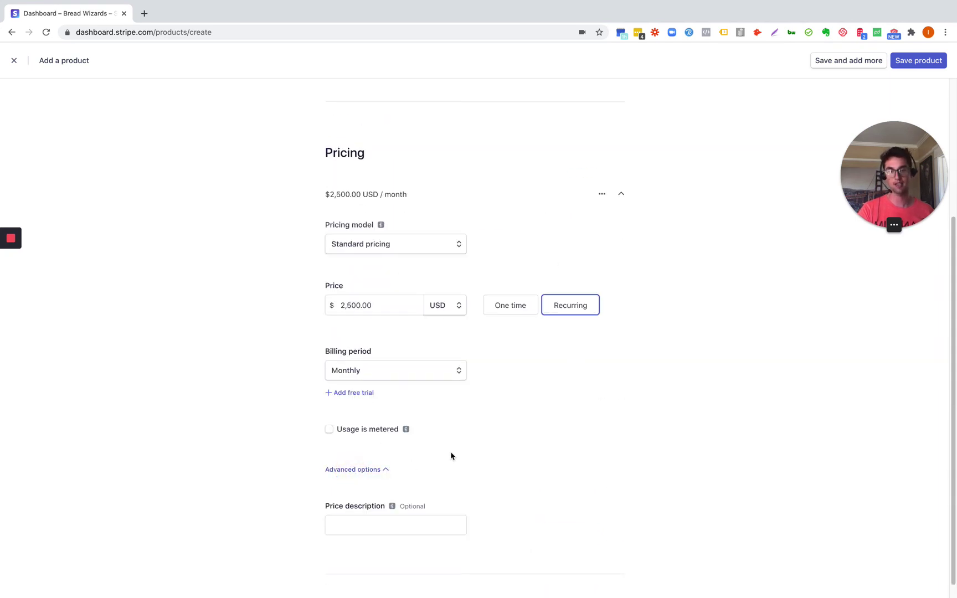
scroll(479, 450, "down", 2)
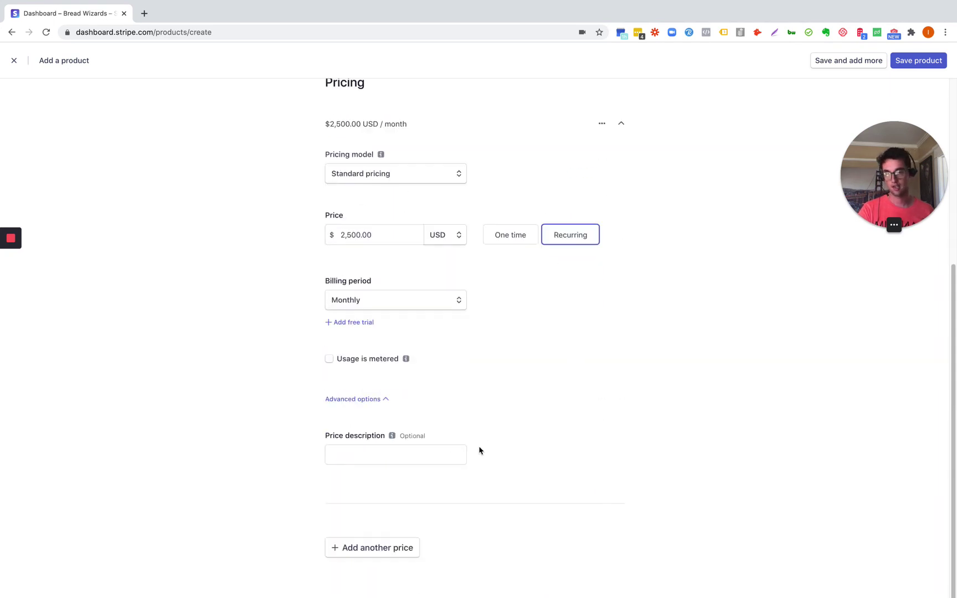
left_click(364, 399)
left_click(401, 371)
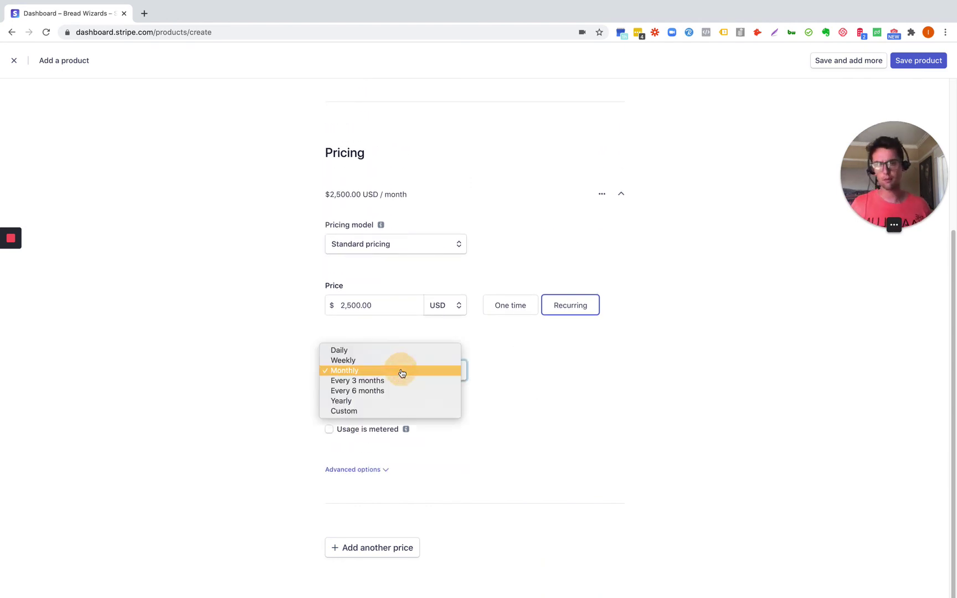
left_click(598, 403)
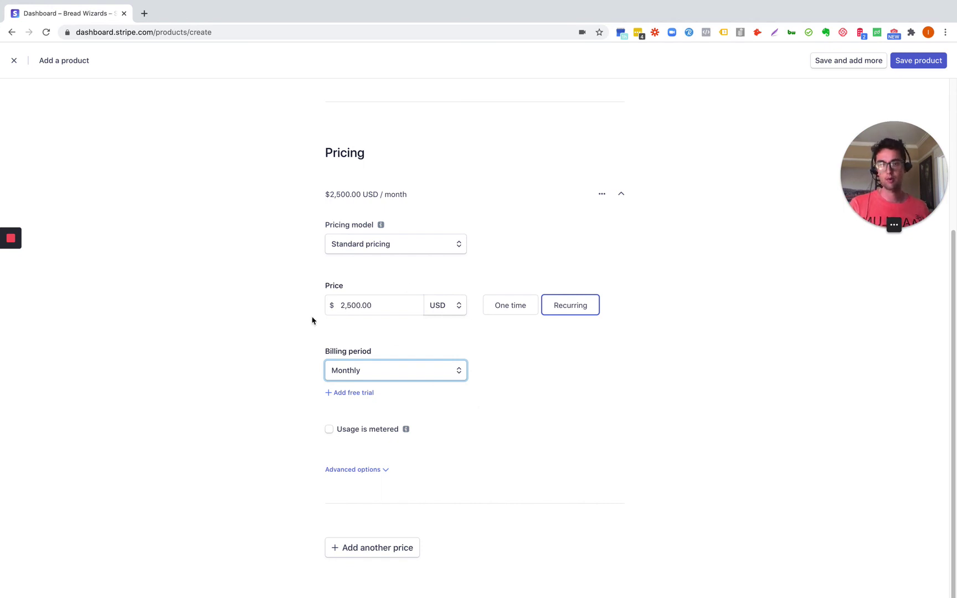
- Save the $2,500.00/month Automation Package product and go to the invoices list of 6 drafts
left_click(918, 86)
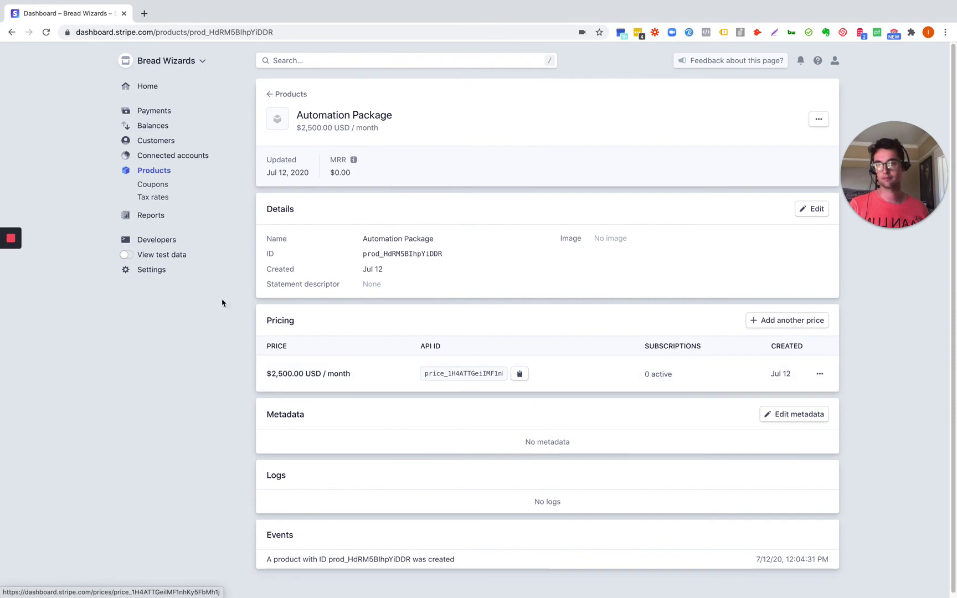
left_click(156, 143)
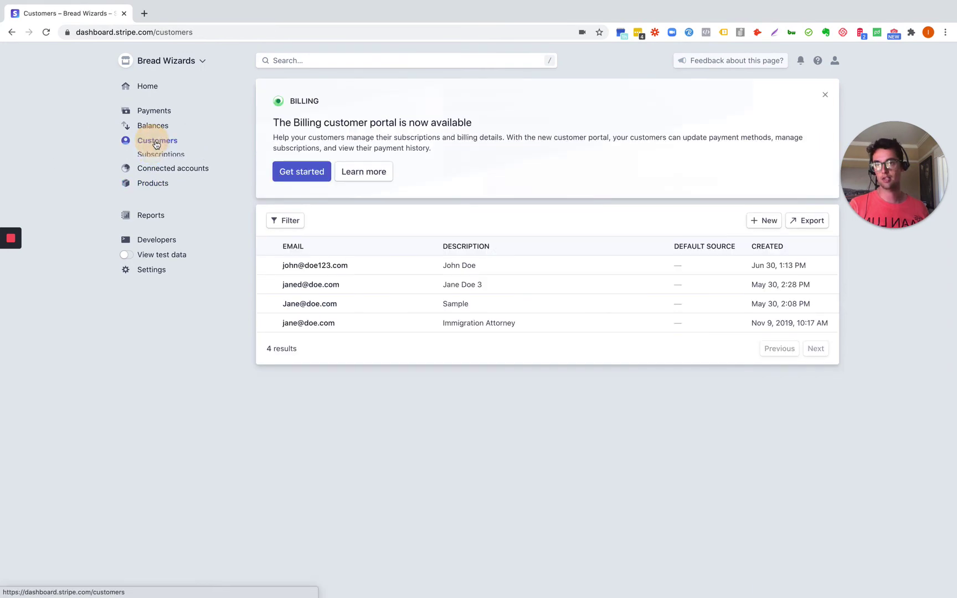
left_click(152, 166)
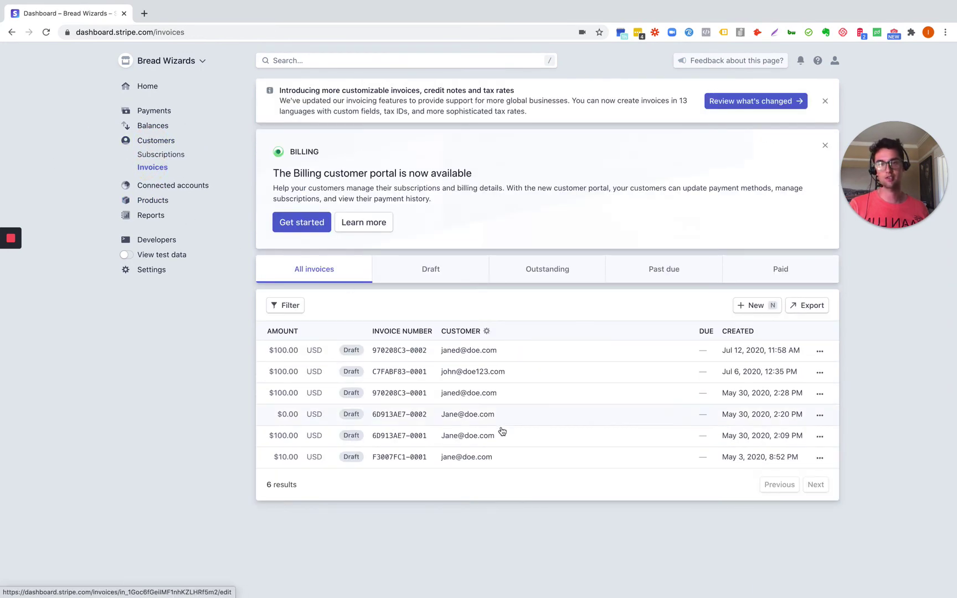
- Create a new invoice draft for the test customer, cancelling the new-product dialog to leave a $0.00 total
left_click(769, 309)
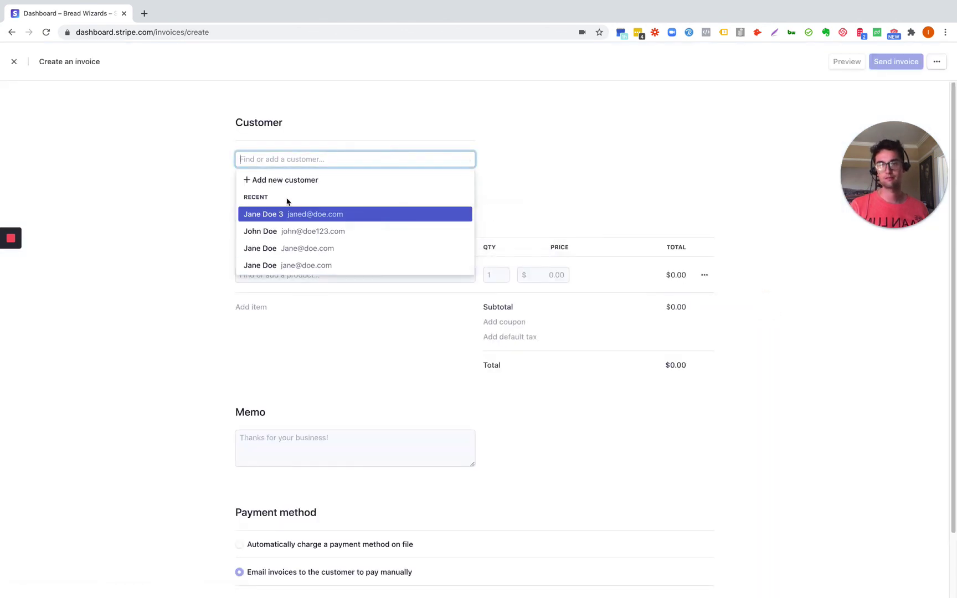
left_click(281, 211)
left_click(246, 273)
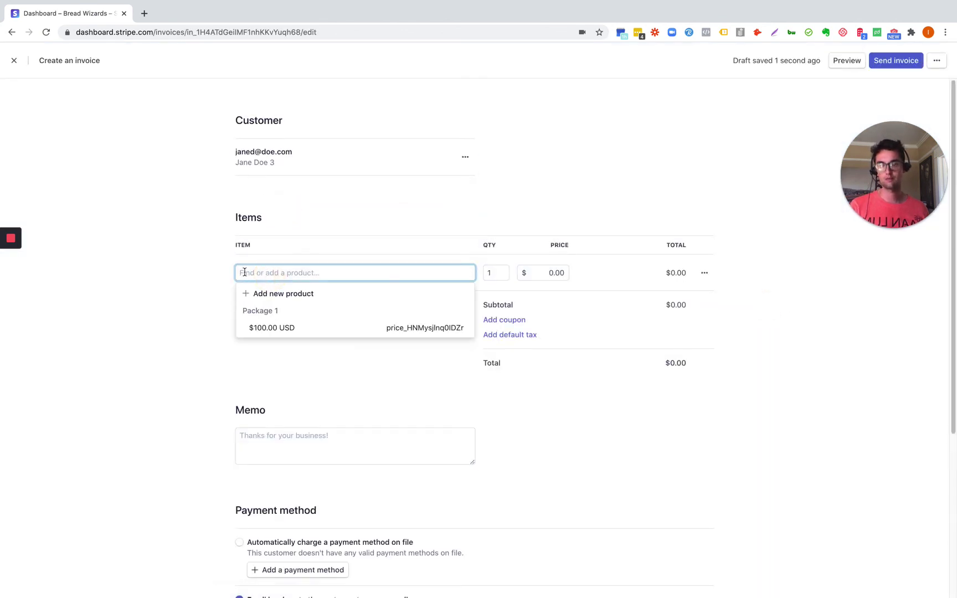
left_click(179, 316)
left_click(284, 271)
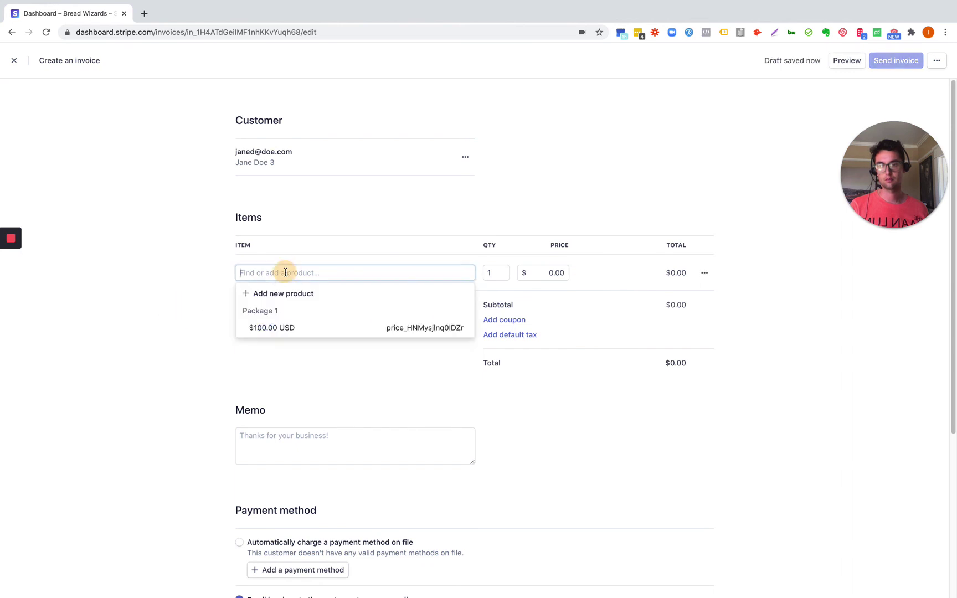
left_click(297, 299)
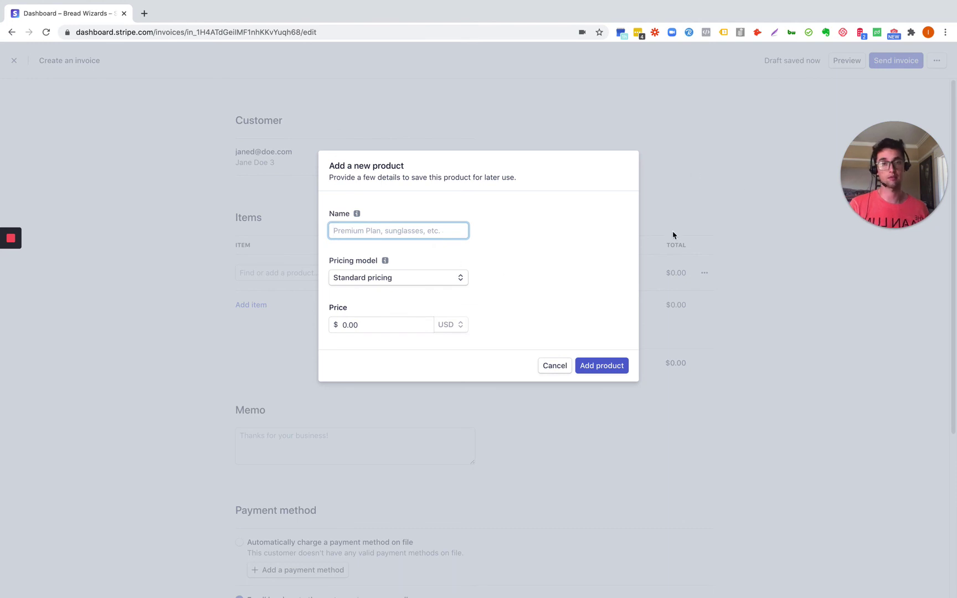
left_click(555, 367)
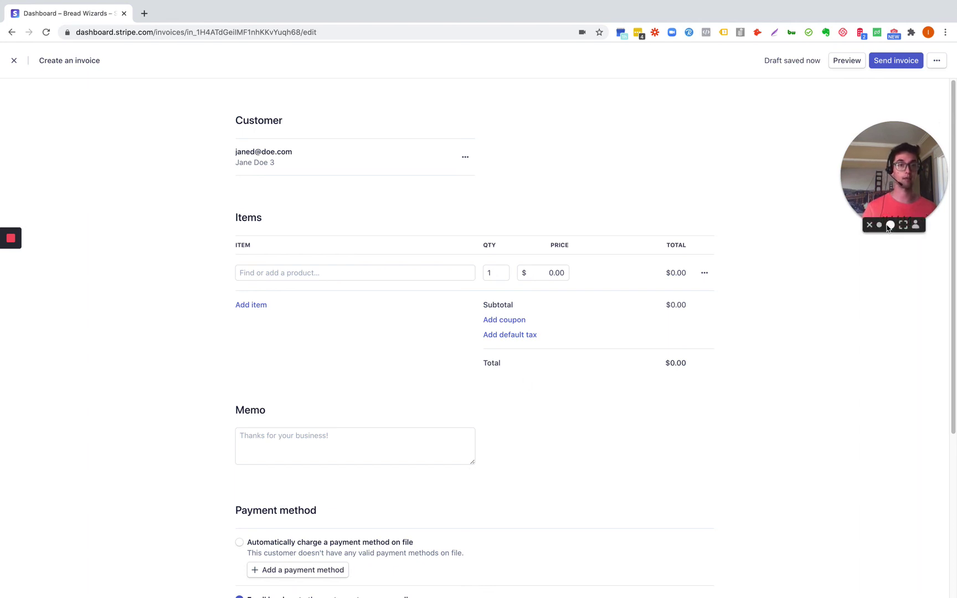
left_click(889, 225)
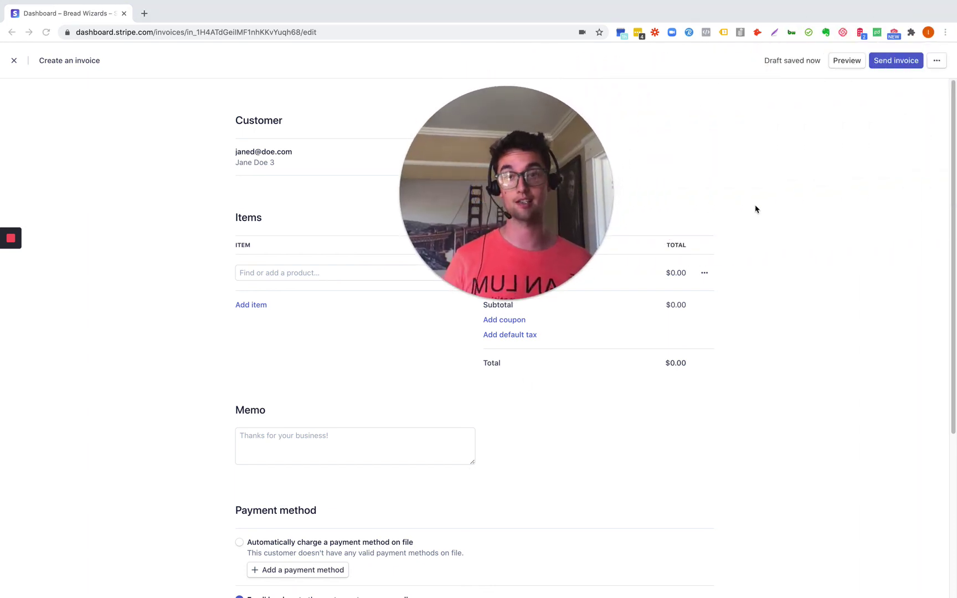